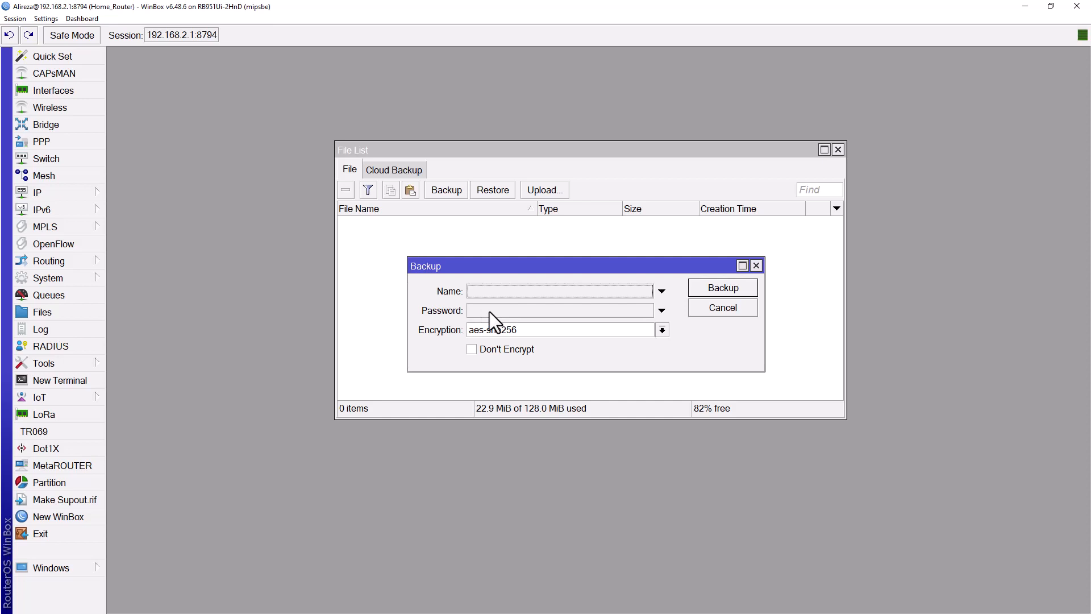
Step: Set a password and create the encrypted backup Home_Router-20220820-1604.backup (16.5 KiB)
click(488, 314)
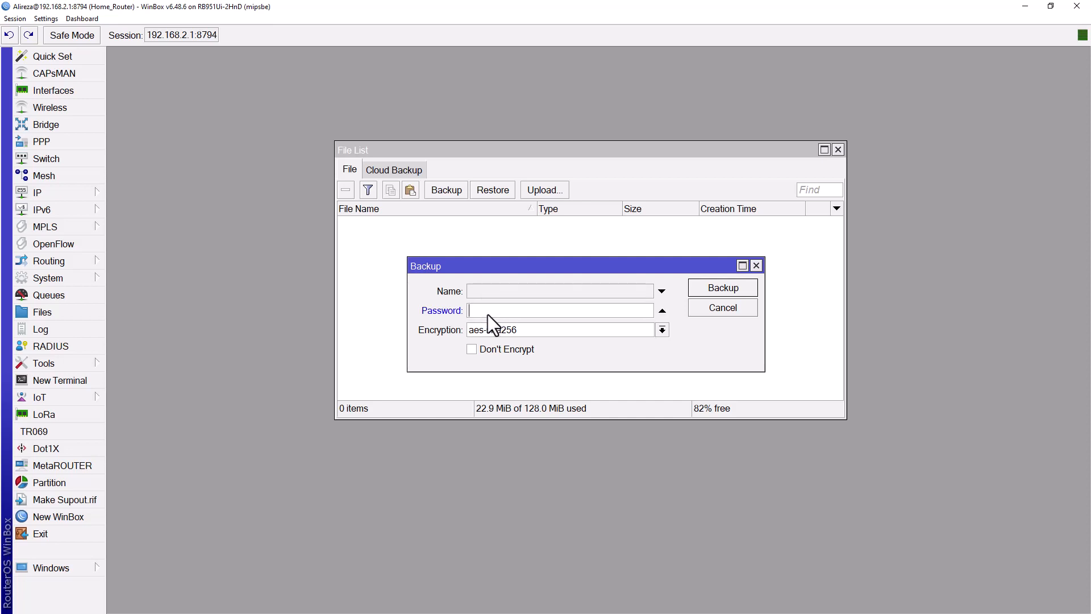
text(*****)
click(728, 288)
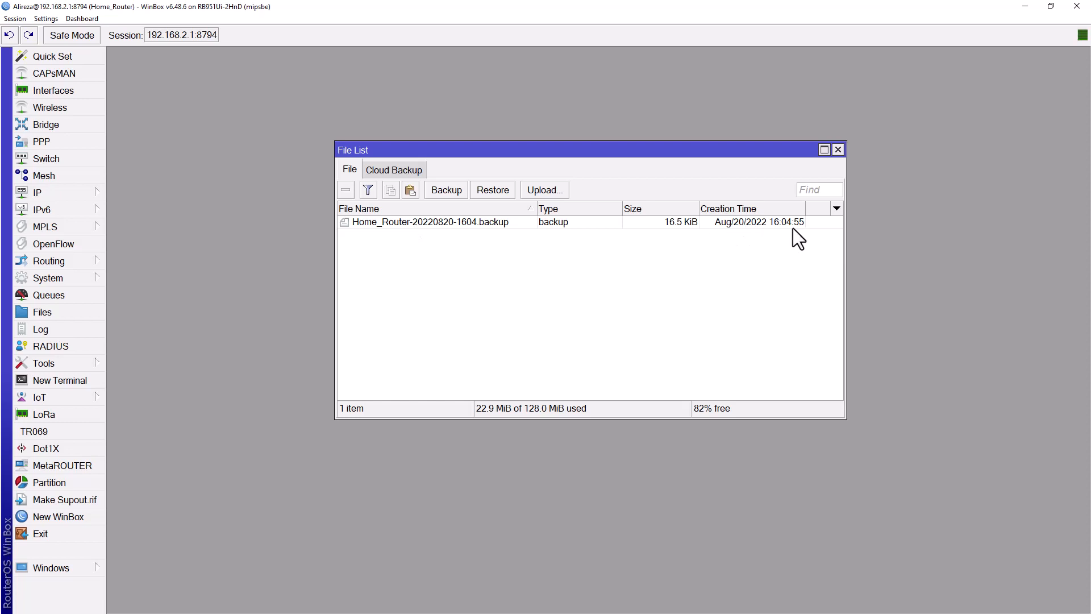
Step: Copy Home_Router-20220820-1604.backup from the router's File List onto the desktop
click(412, 222)
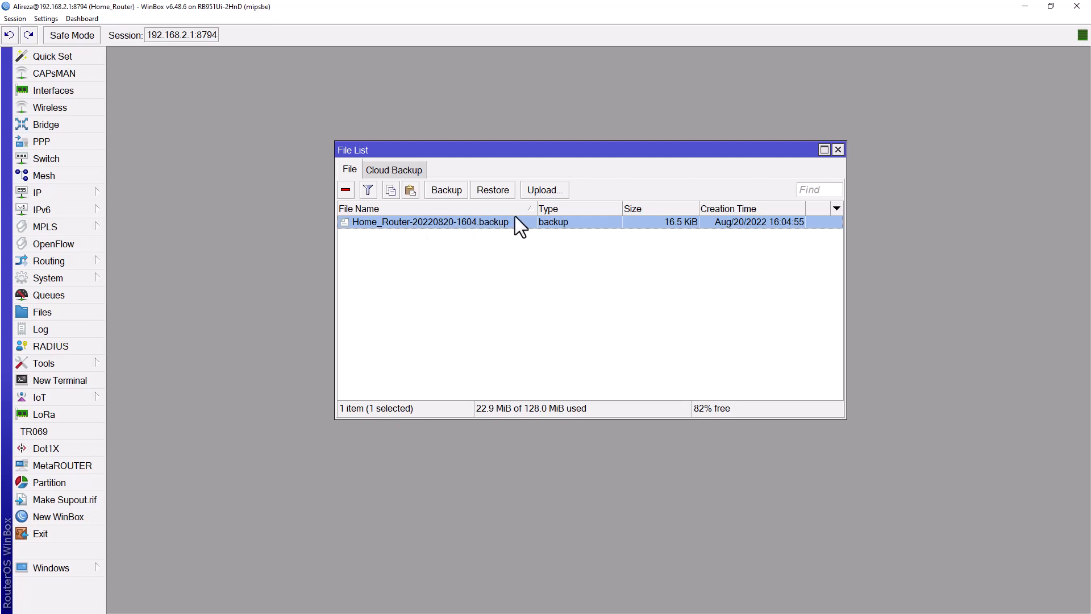
drag(654, 14, 470, 158)
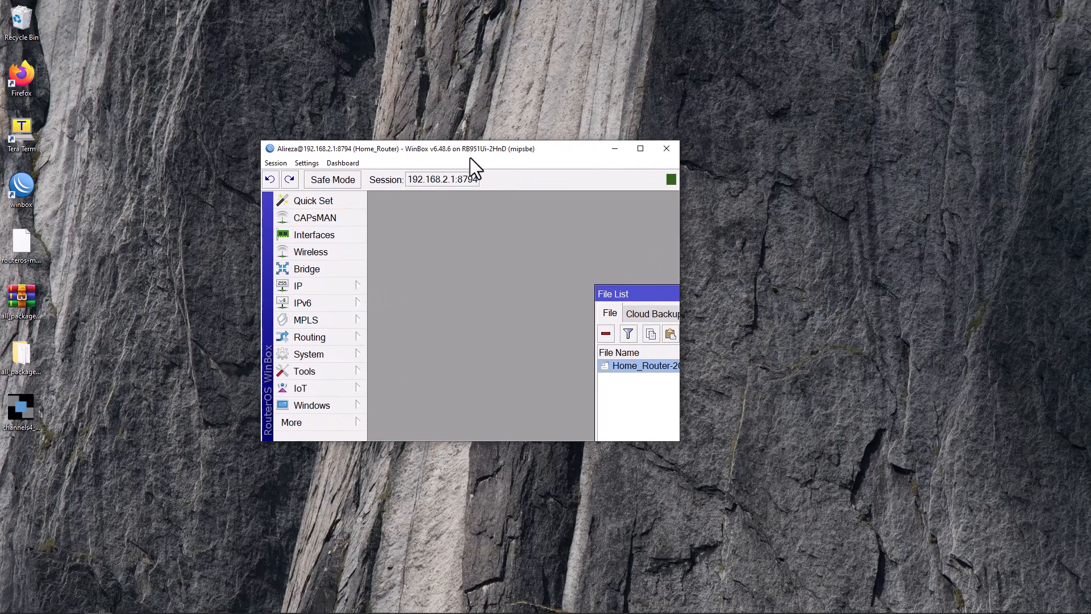
drag(636, 295, 457, 237)
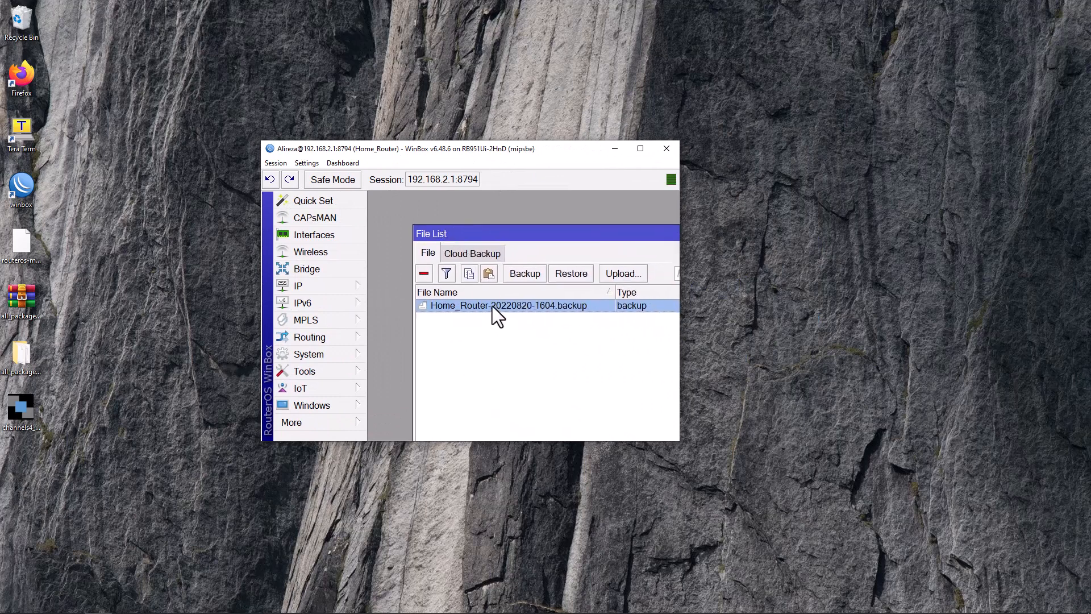
drag(492, 306, 32, 469)
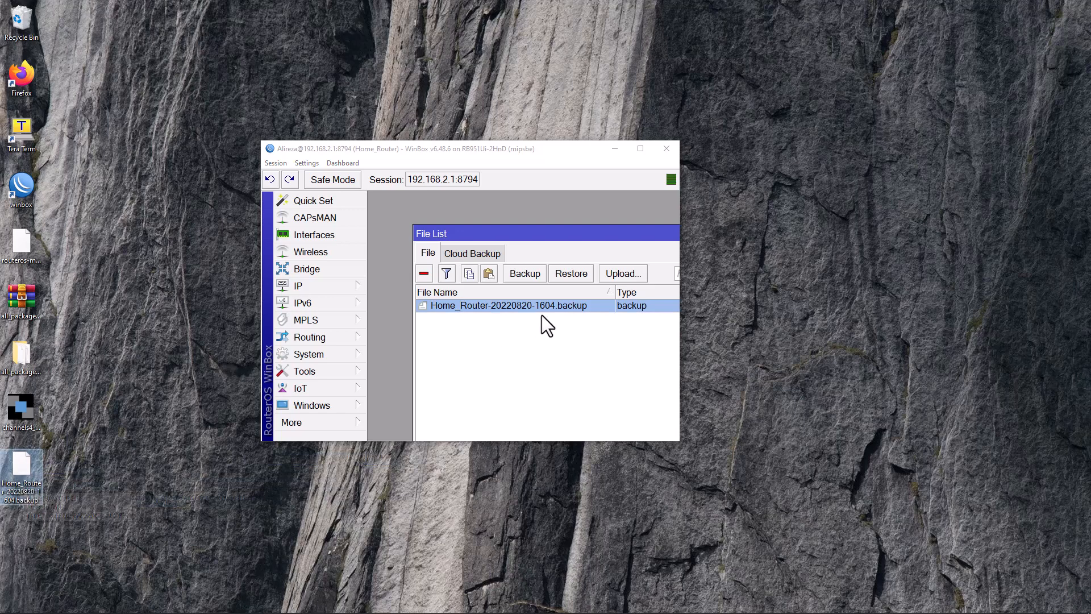
click(639, 150)
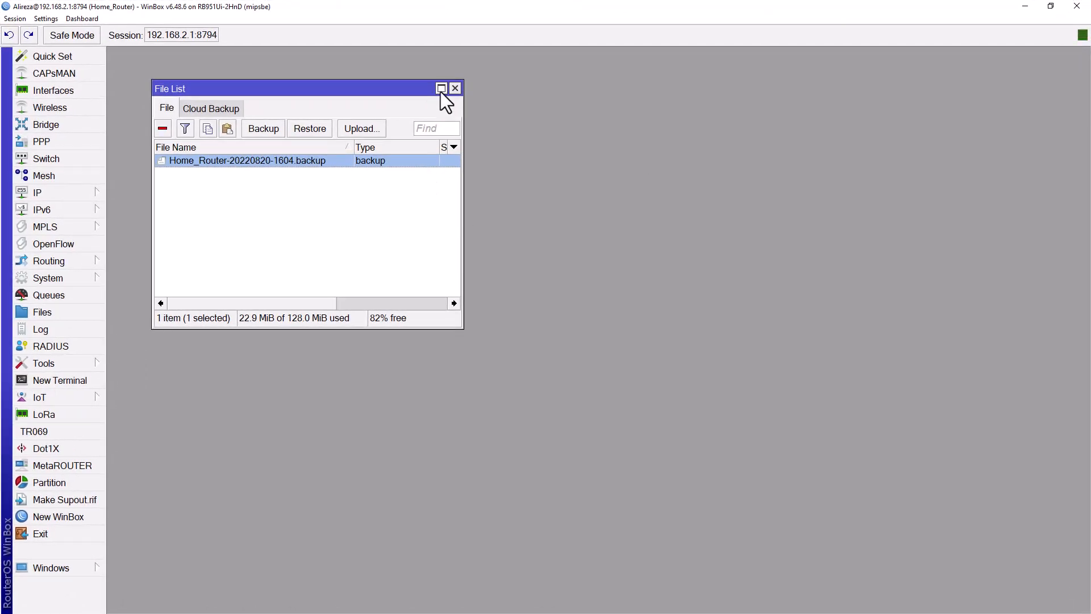
Step: Delete the backup file from the router, leaving the File List empty
click(441, 90)
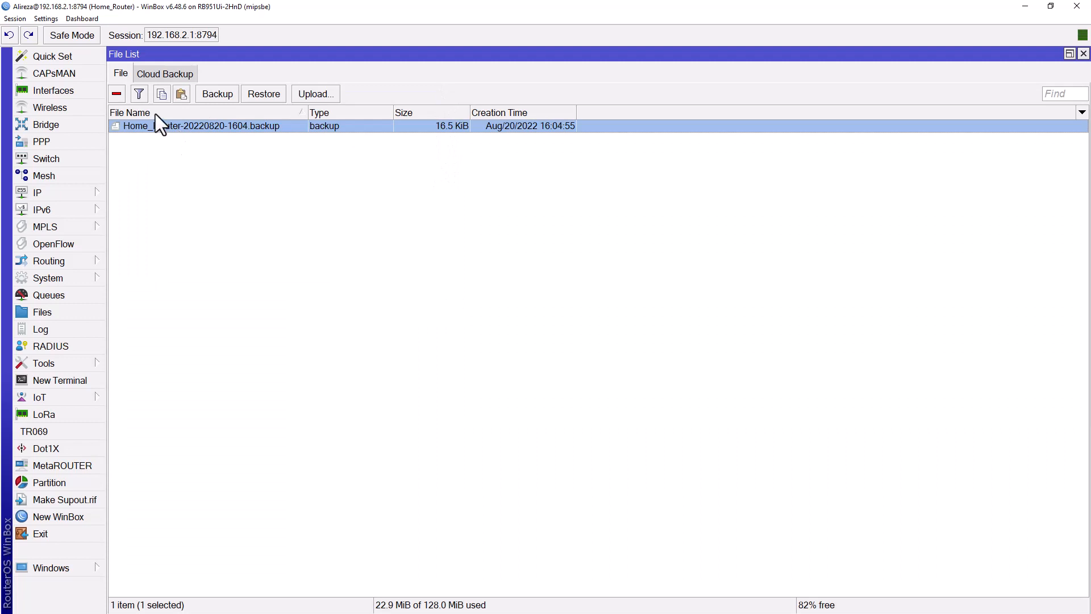
click(117, 93)
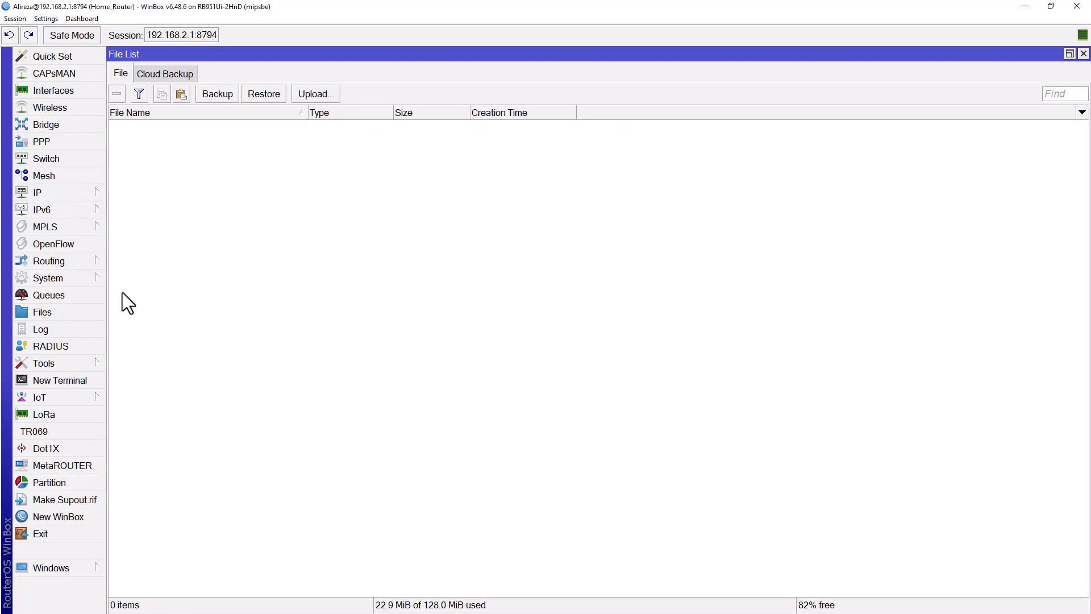
click(76, 278)
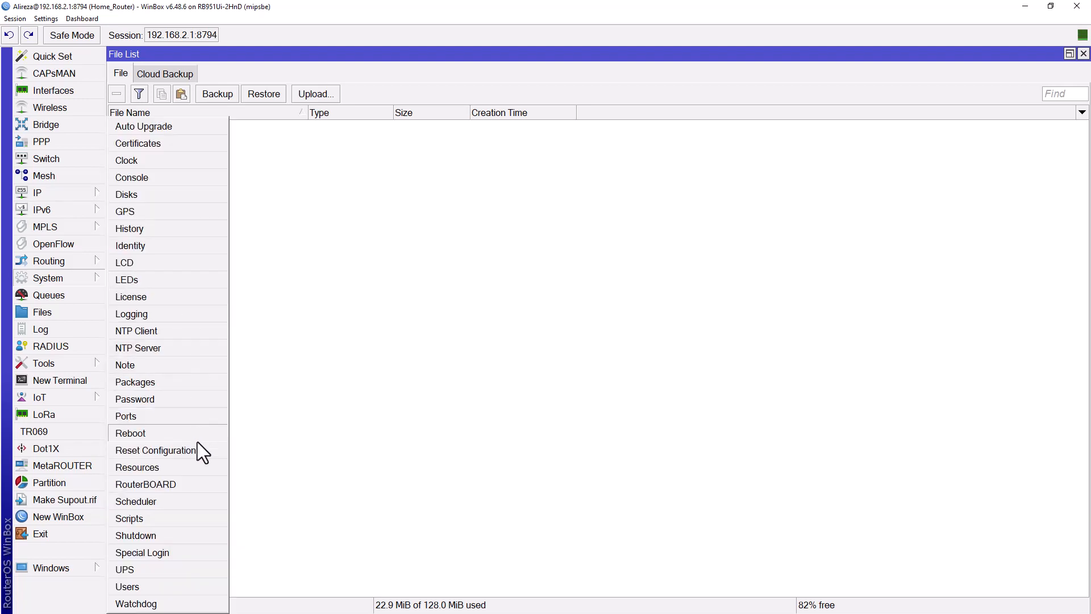
Step: Reset the configuration with No Default Configuration ticked and confirm the reboot
click(166, 451)
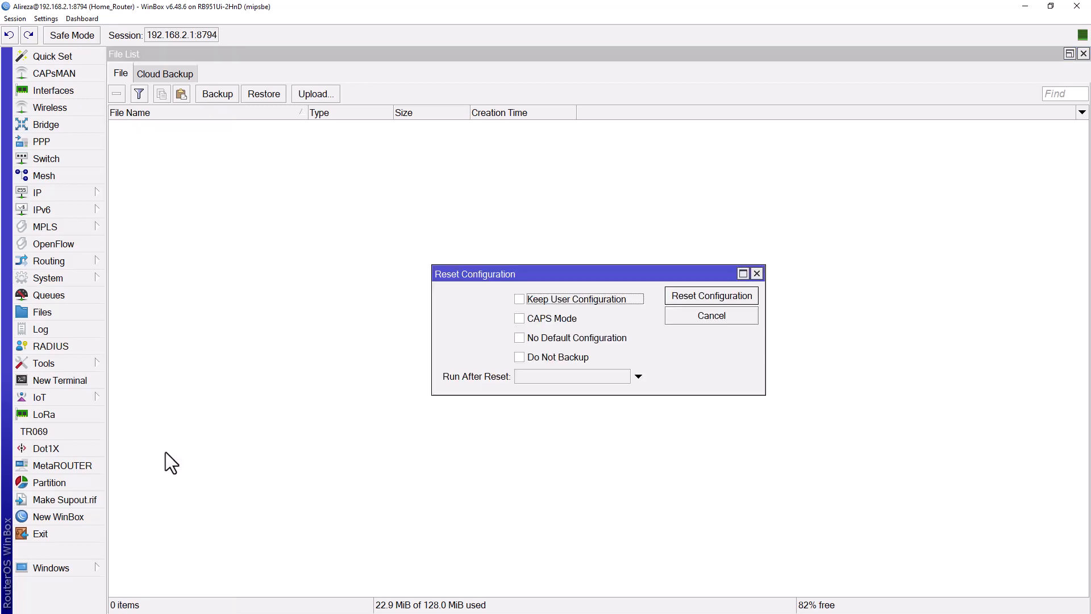
click(519, 338)
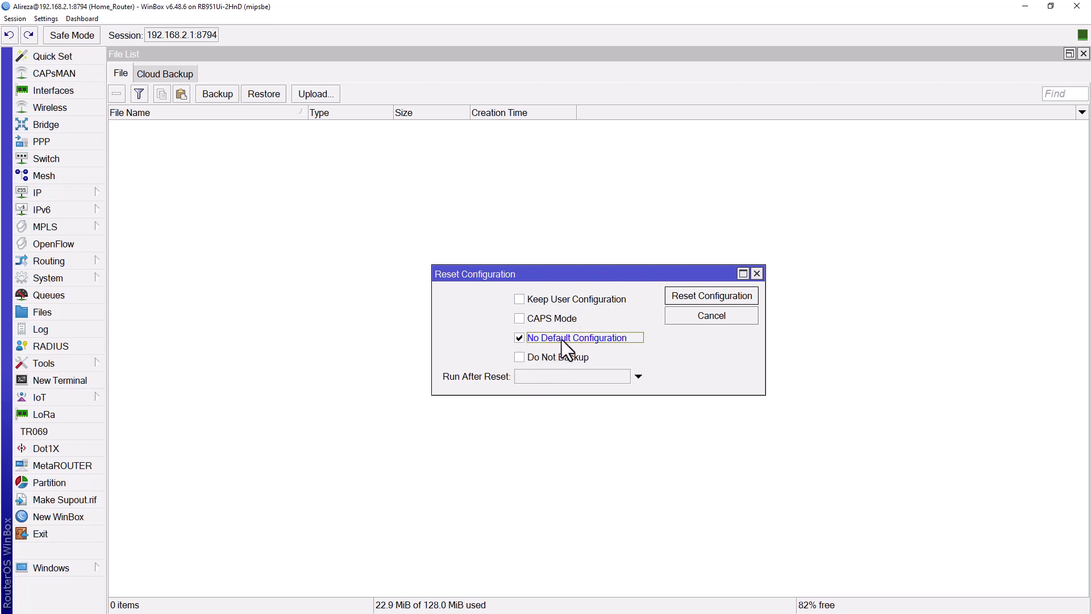
click(711, 296)
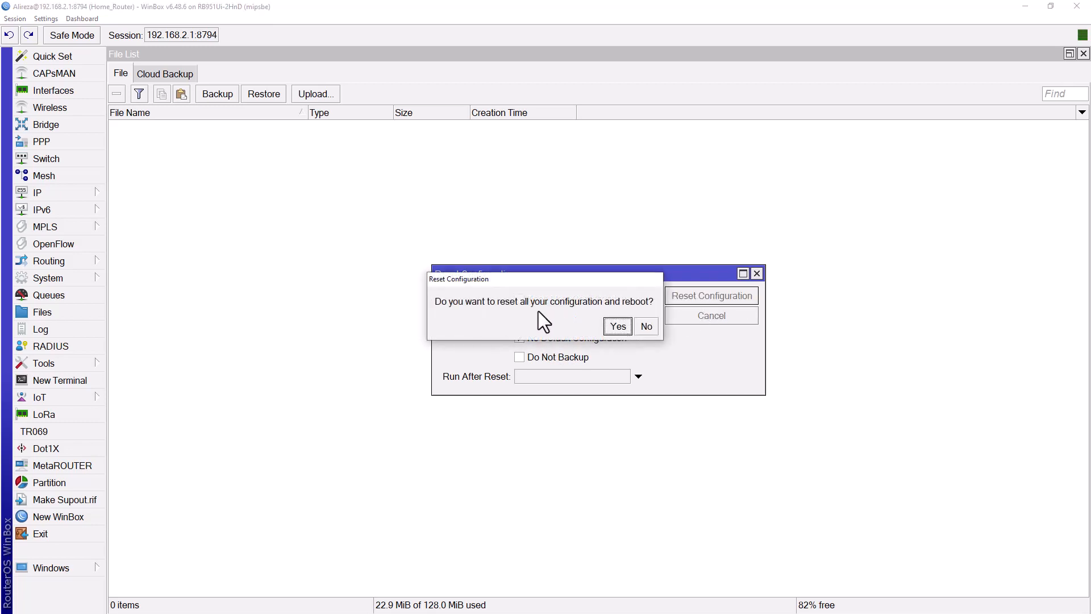
click(617, 327)
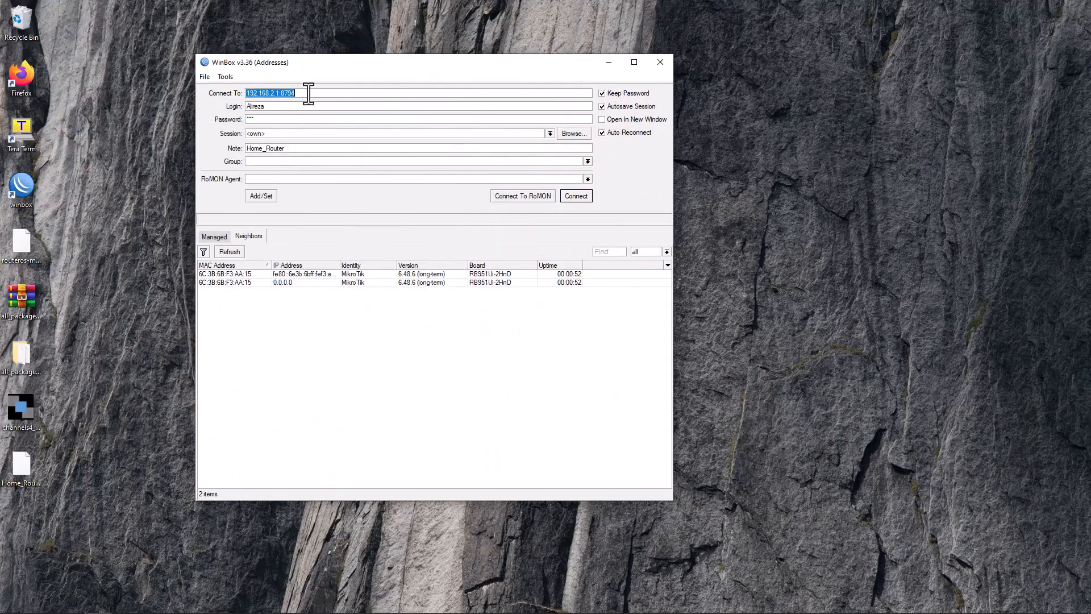
Step: Connect to the blank router by its MAC address as admin with an empty password
click(284, 283)
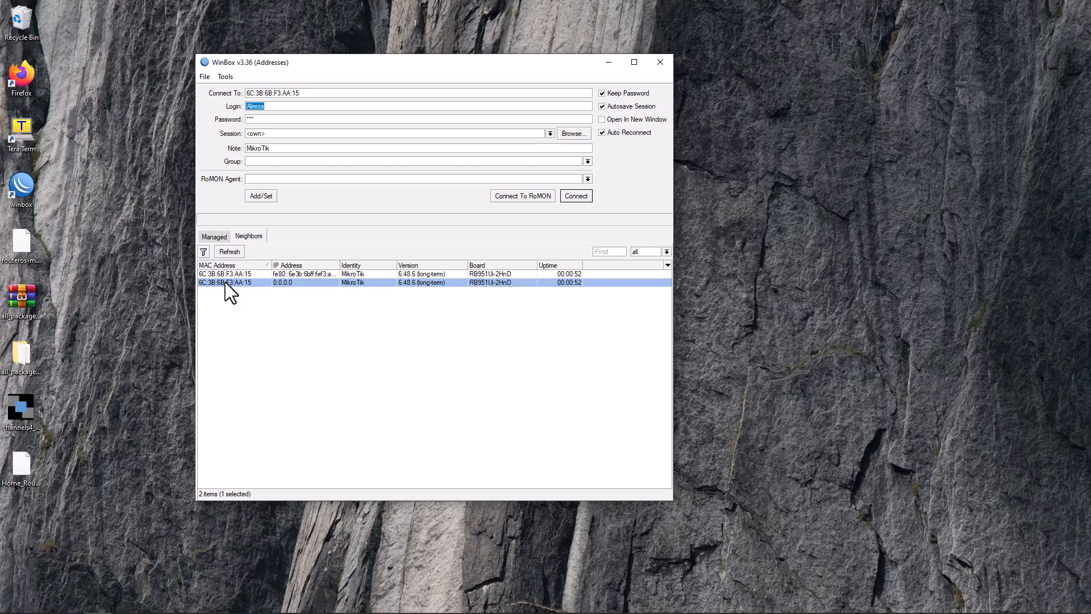
double_click(273, 108)
text(admin)
key(Tab)
key(BackSpace)
click(584, 197)
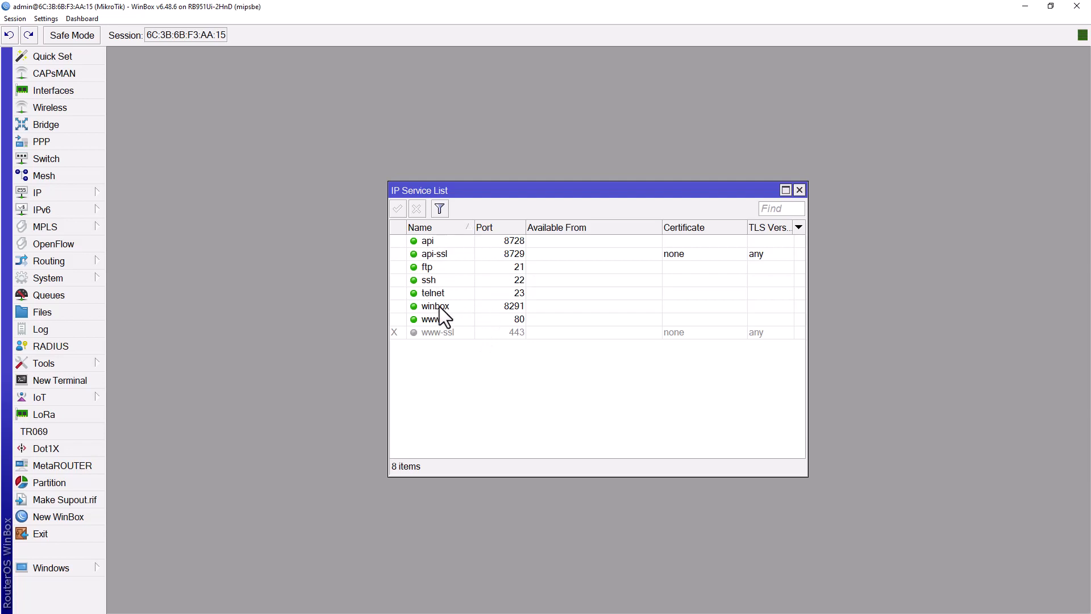
Step: Close IP Services and delete every leftover file from the router's File List
click(799, 189)
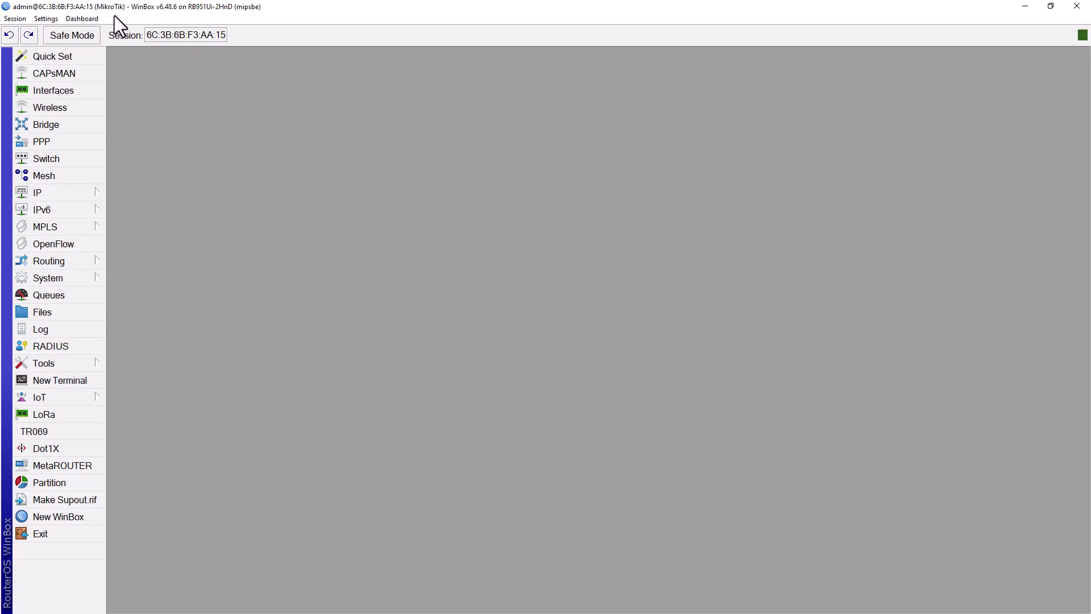
click(60, 313)
click(335, 189)
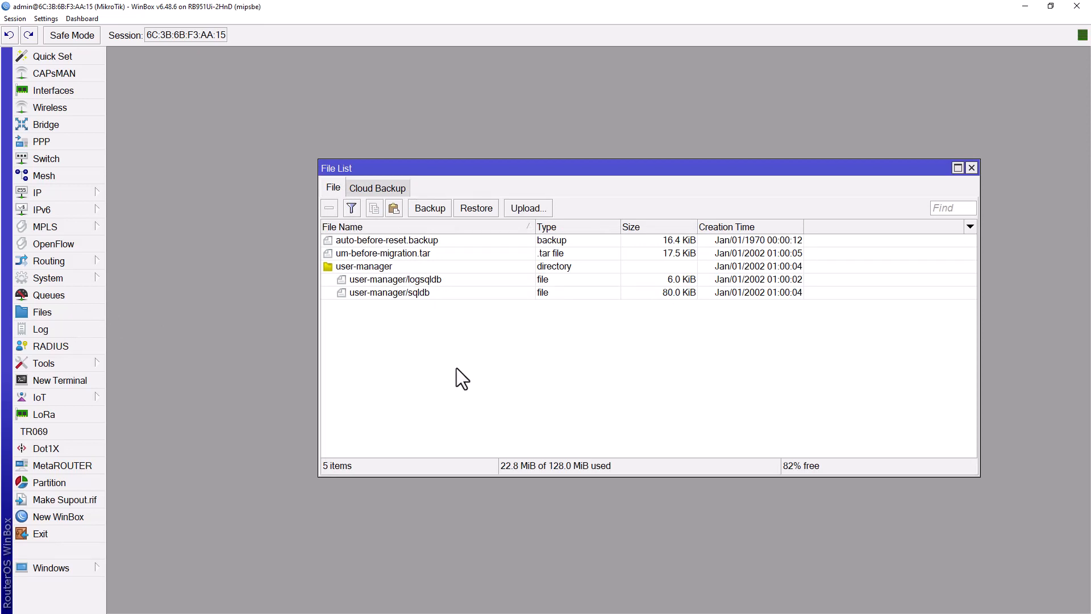
key(ctrl+a)
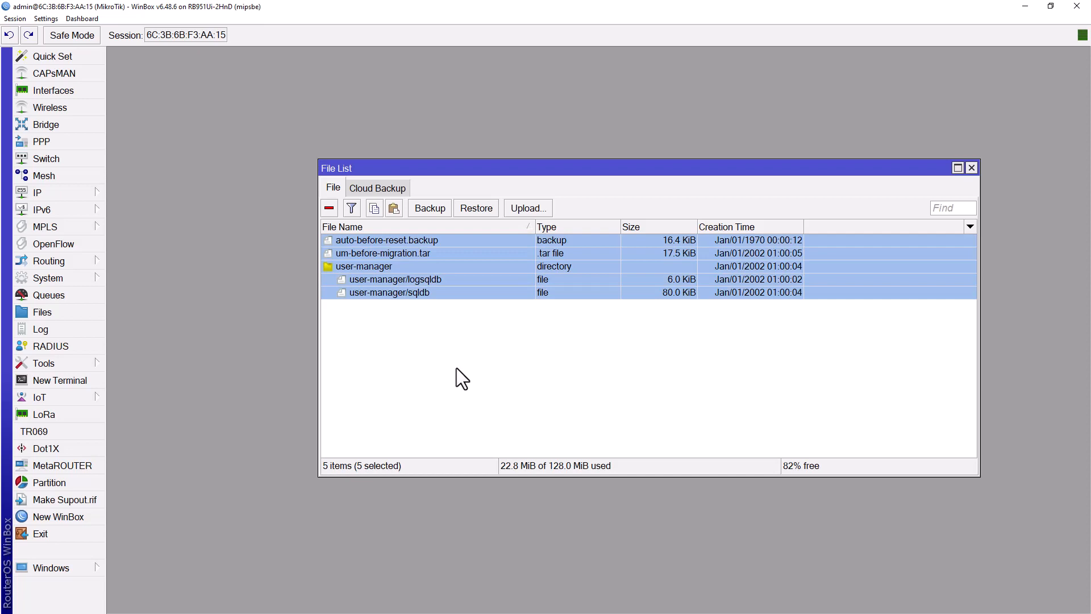
key(Delete)
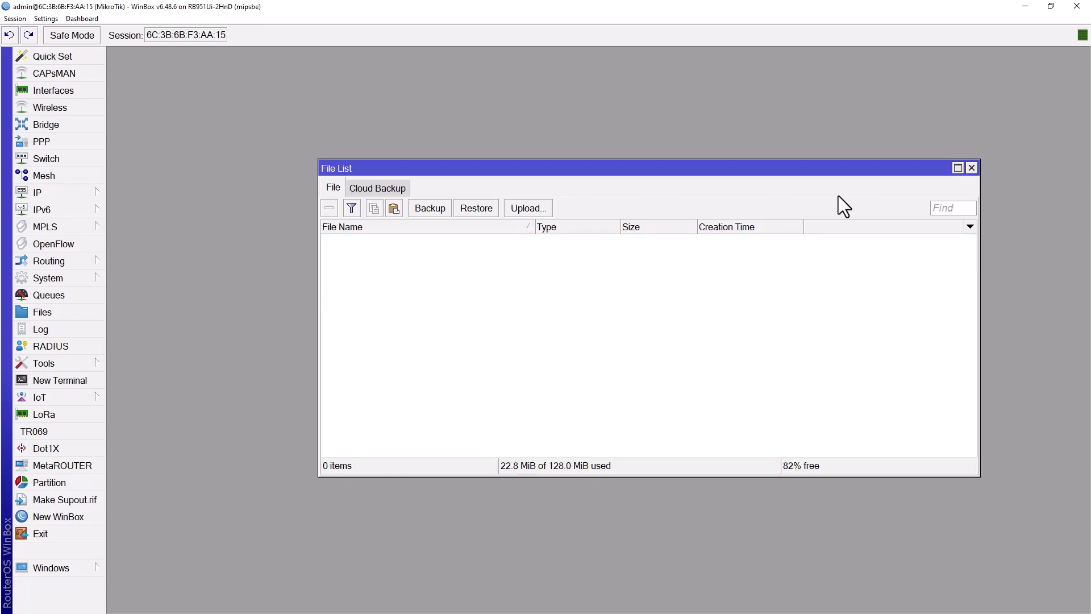
Step: Upload Home_Router-20220820-1604.backup from the desktop to the router and select it
drag(913, 8, 538, 144)
drag(20, 484, 499, 346)
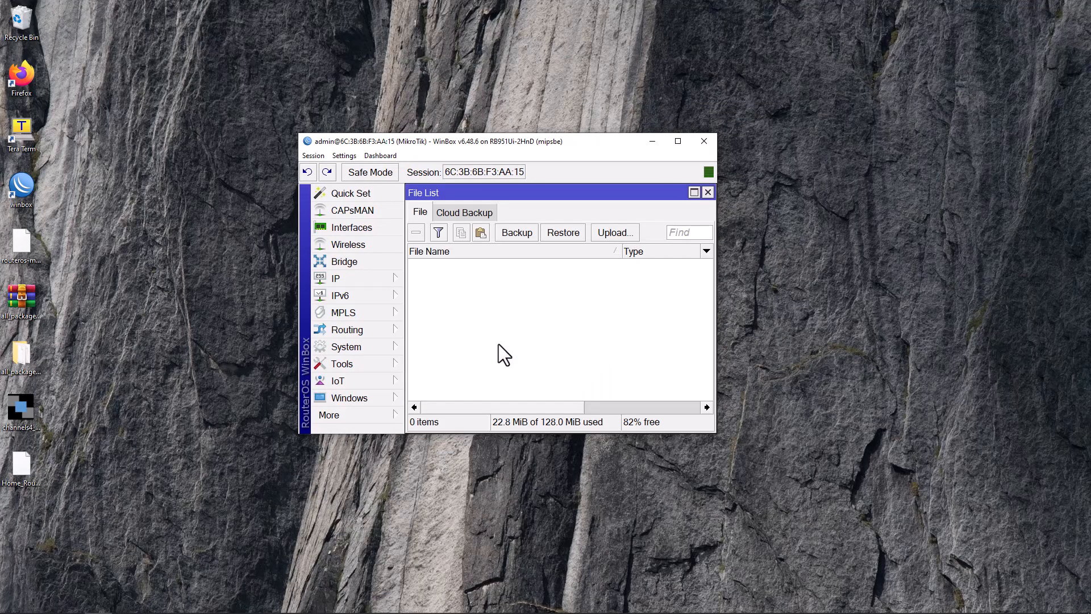
click(679, 143)
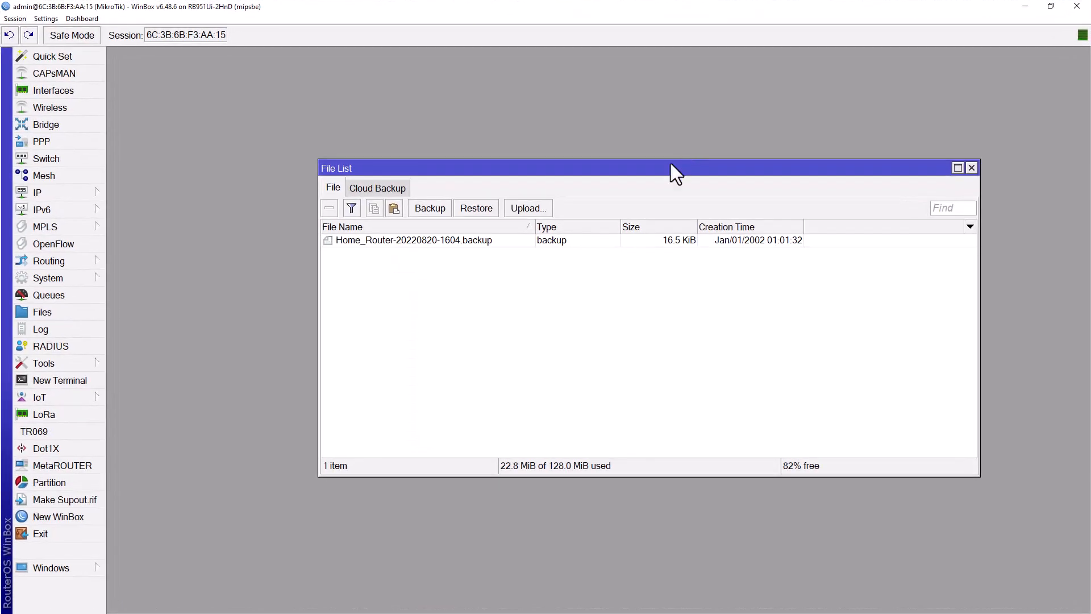
double_click(456, 169)
click(263, 126)
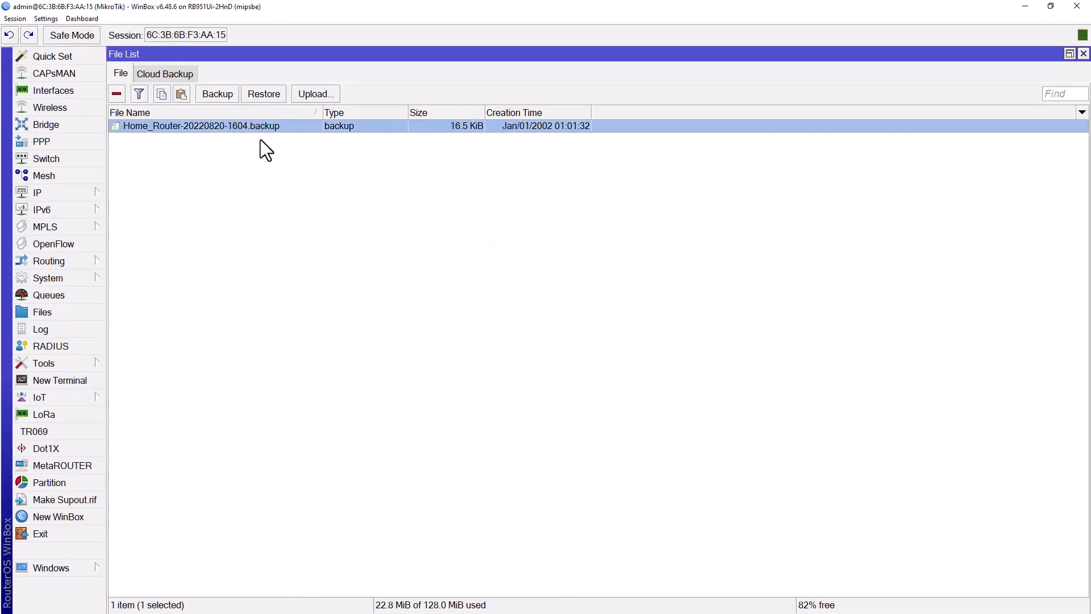
Step: Restore the Home_Router backup using its password and confirm the reboot
click(258, 93)
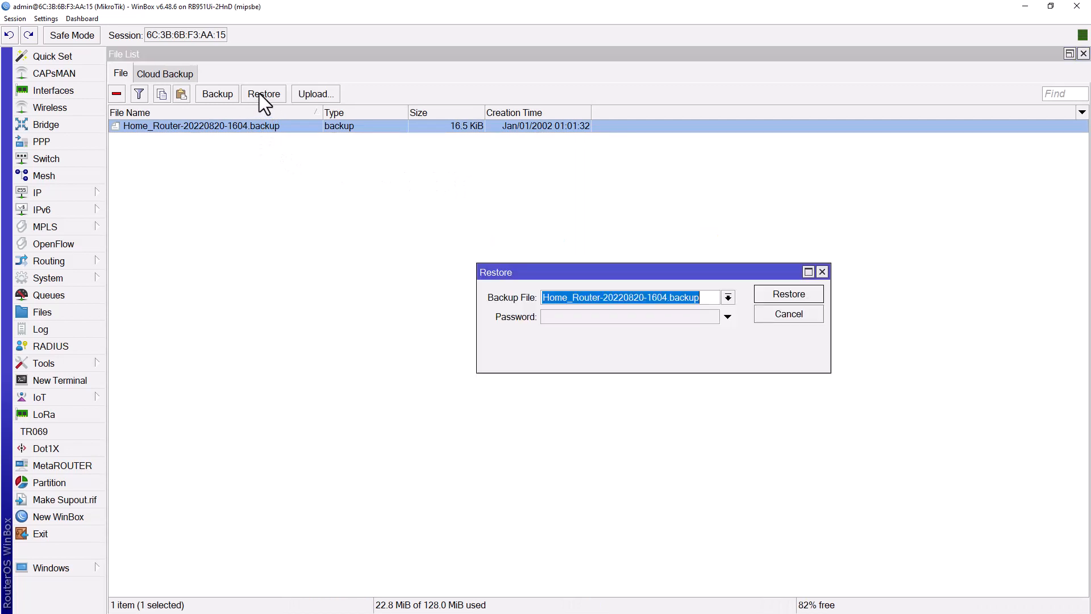
click(573, 317)
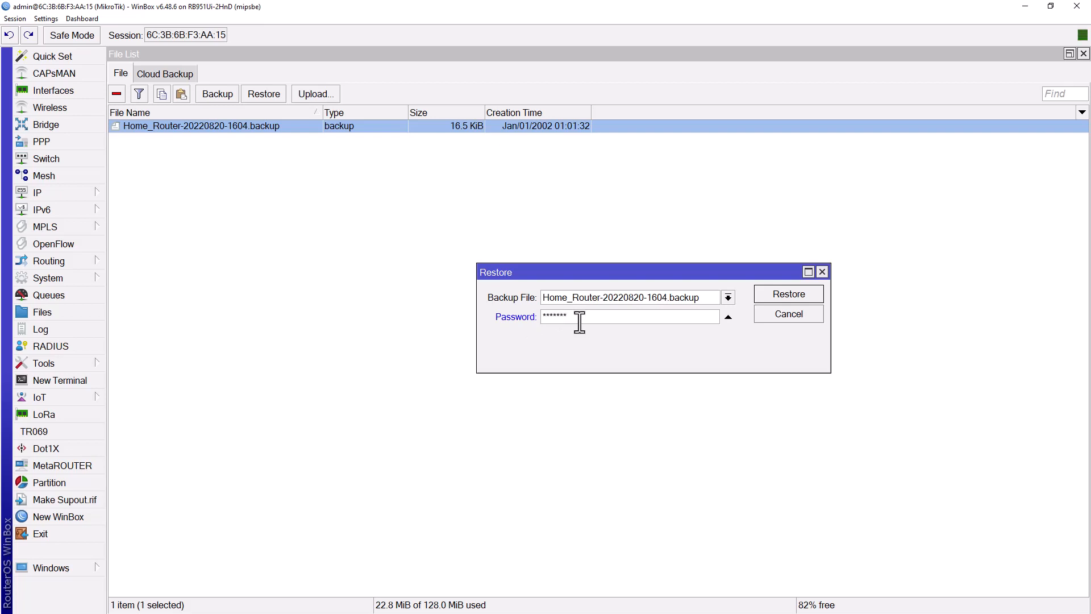
click(768, 294)
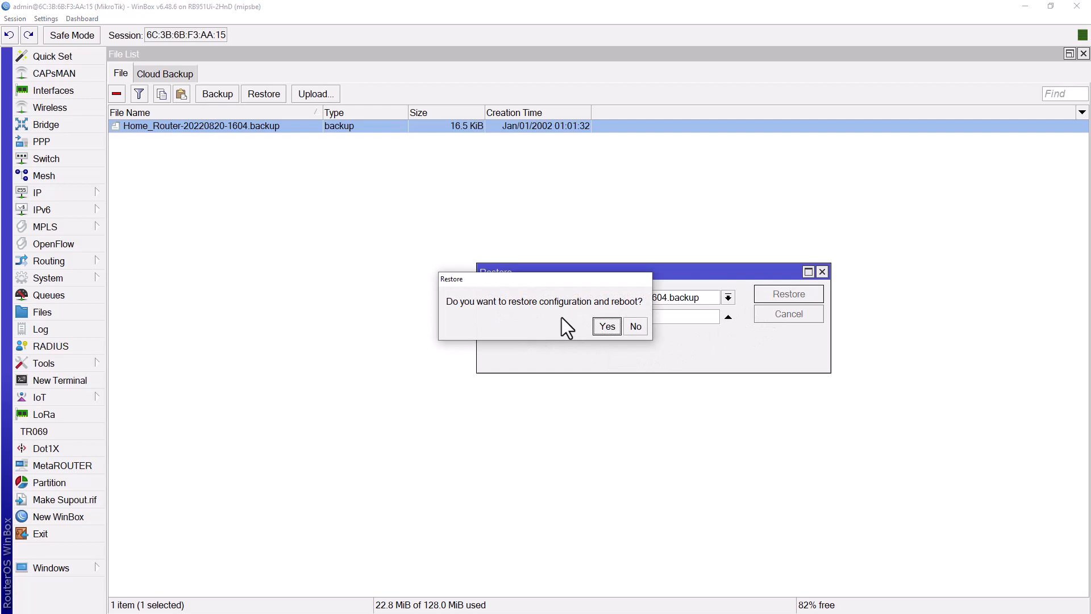
click(604, 328)
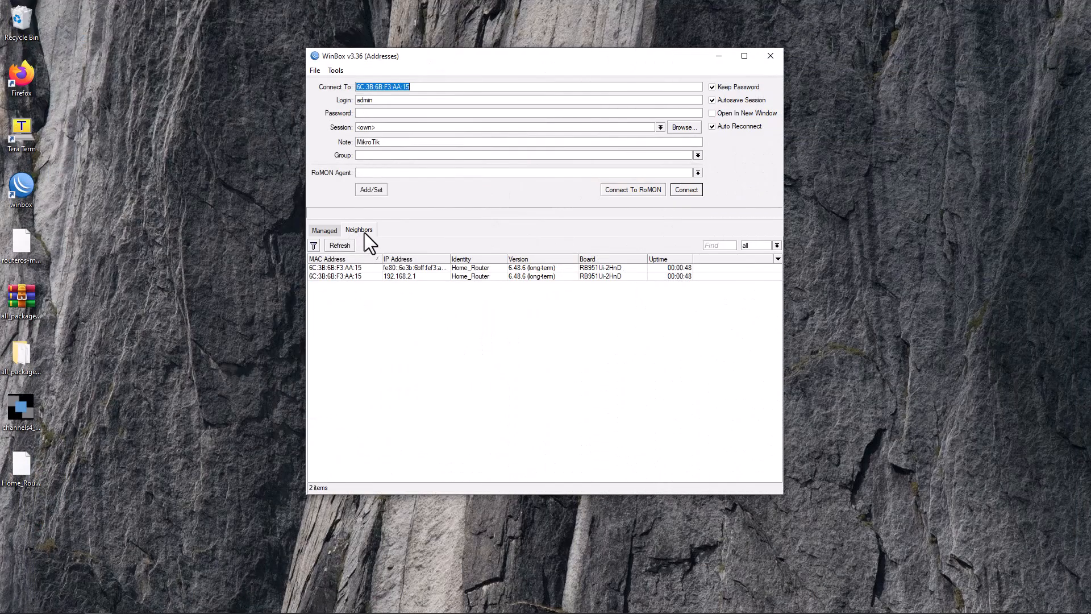
Step: Connect to 192.168.2.1:8794 with the restored user name and its password
click(407, 278)
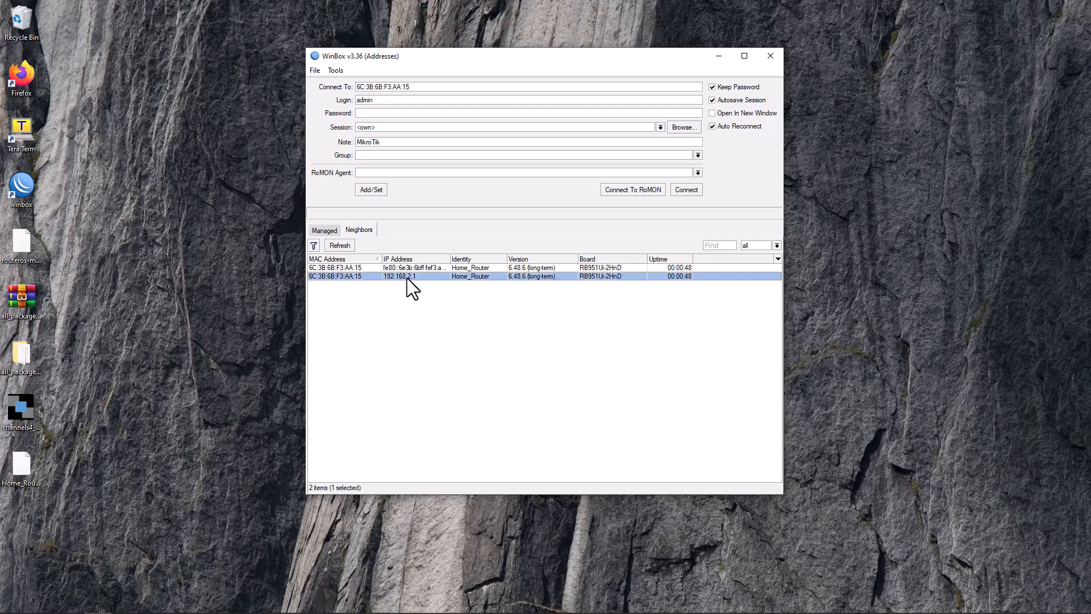
click(398, 86)
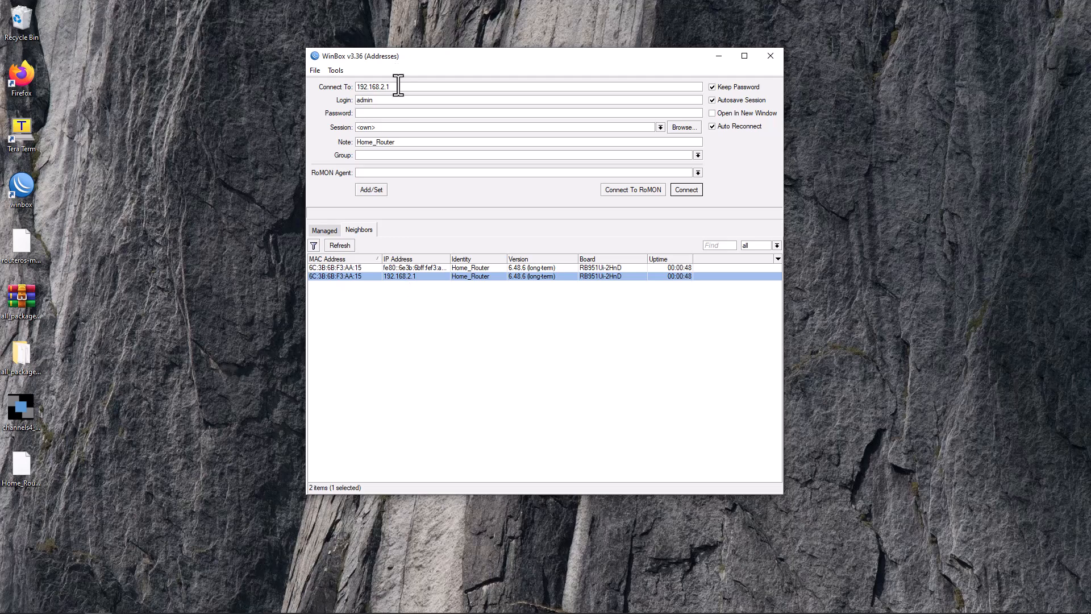
text(:87)
text(0)
double_click(394, 102)
text(Alireza)
key(Tab)
text(*)
key(Return)
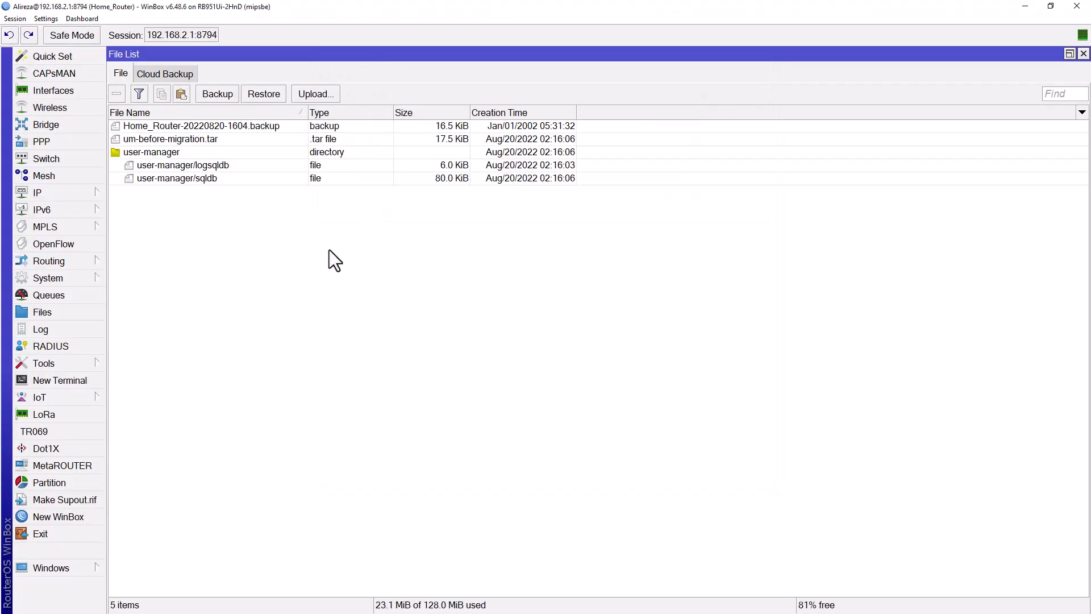
Step: Close File List and show IP Services: ssh on 22, winbox on 8794 for 192.168.2.2
key(Escape)
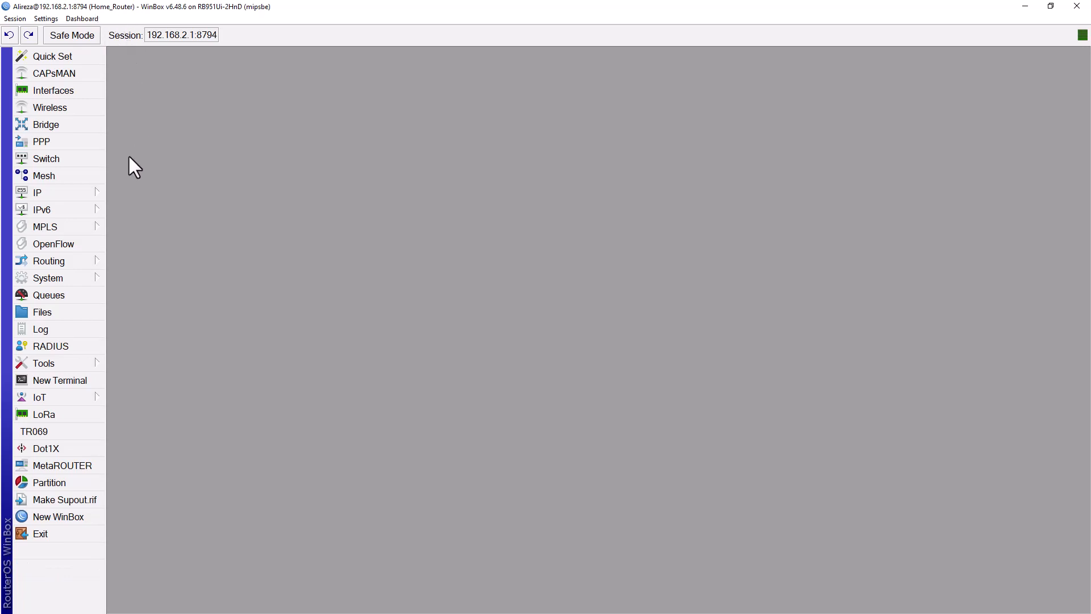
click(66, 191)
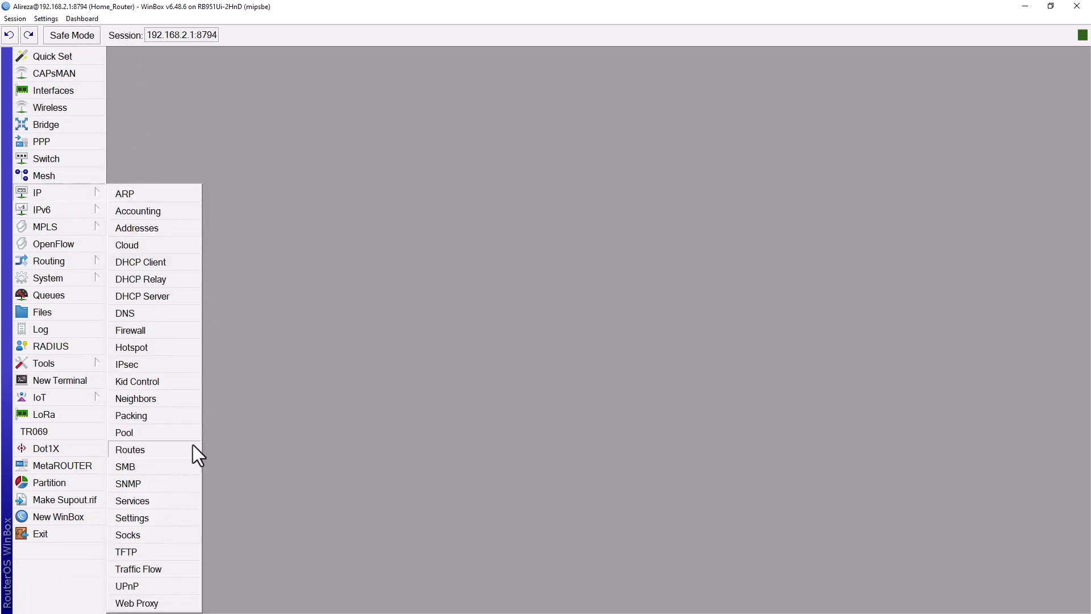
click(153, 499)
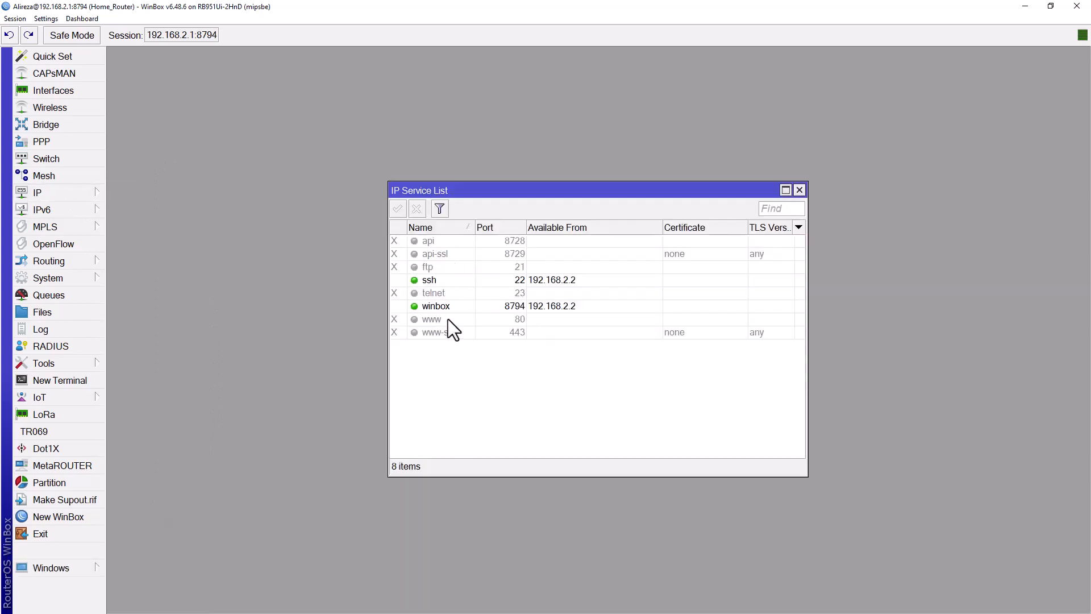
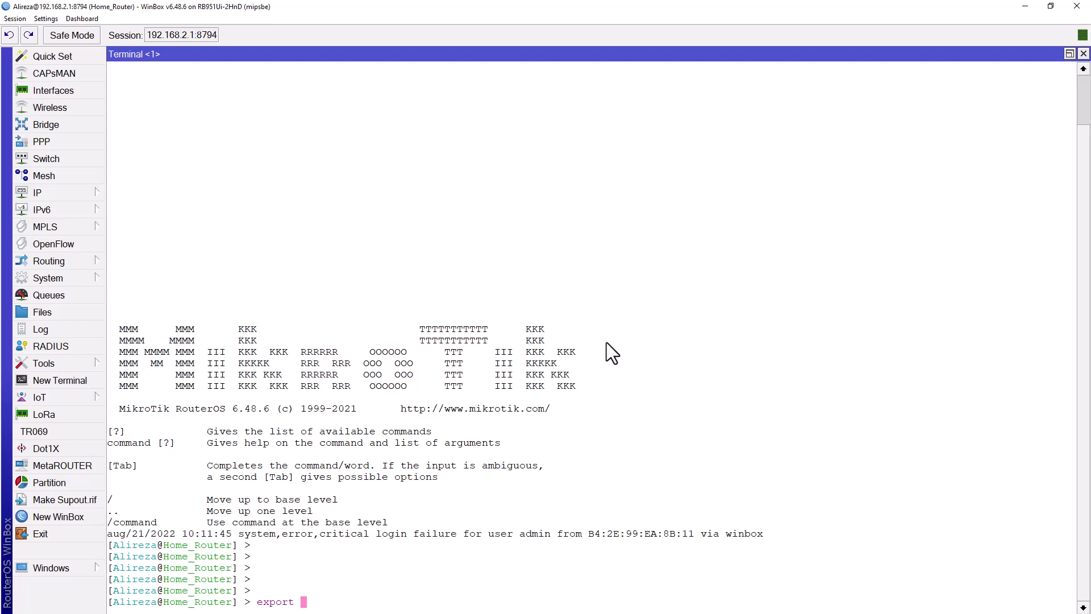
Step: Print the full configuration export in the terminal and Copy All of the output to the clipboard
key(Return)
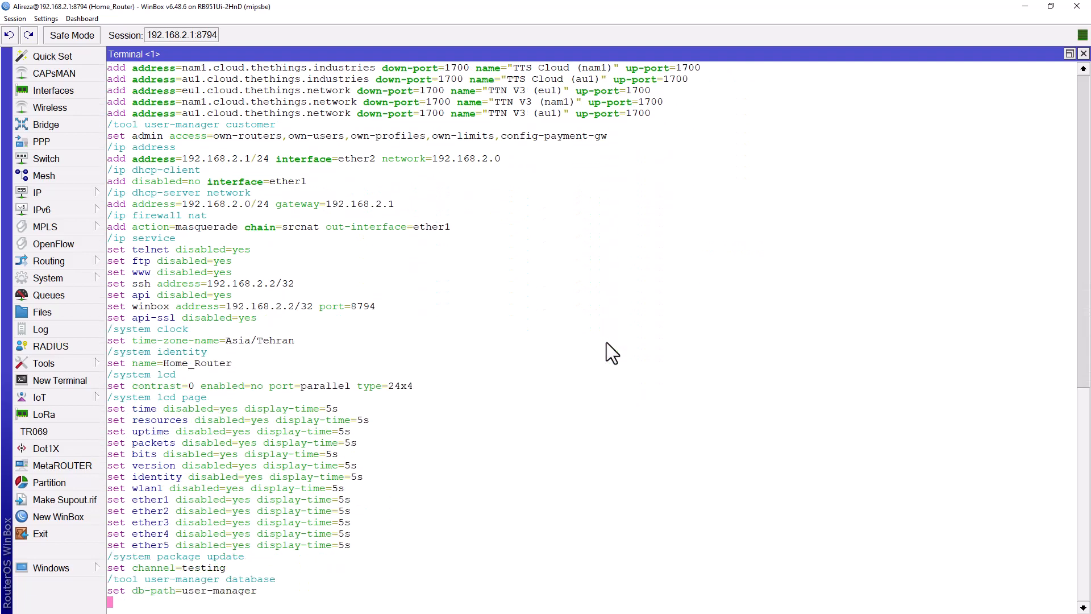
key(Return)
key(Return)
key(Return)
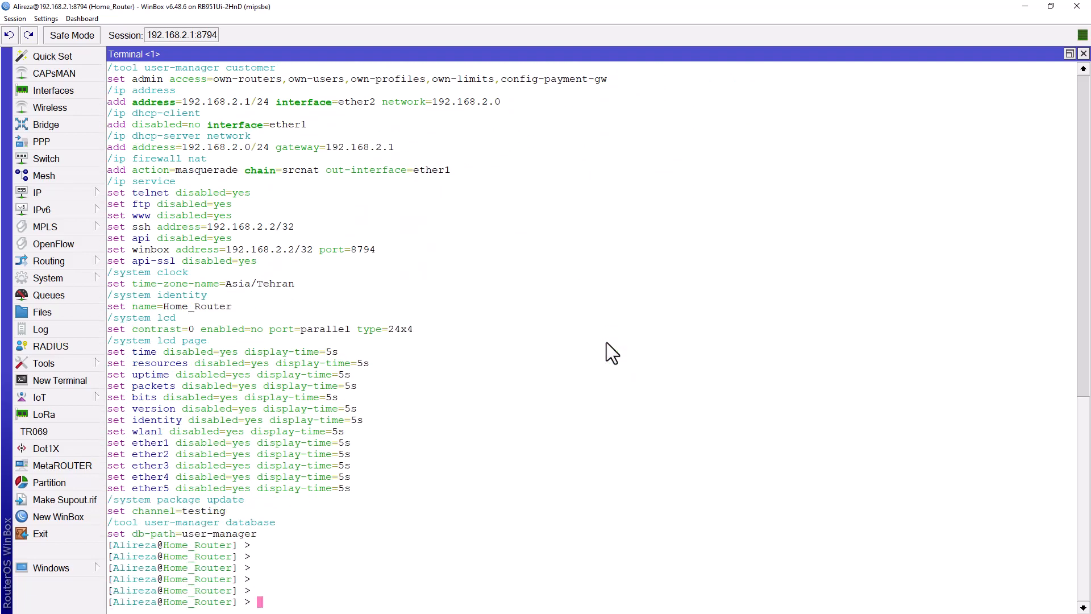
scroll(401, 257, up, 6)
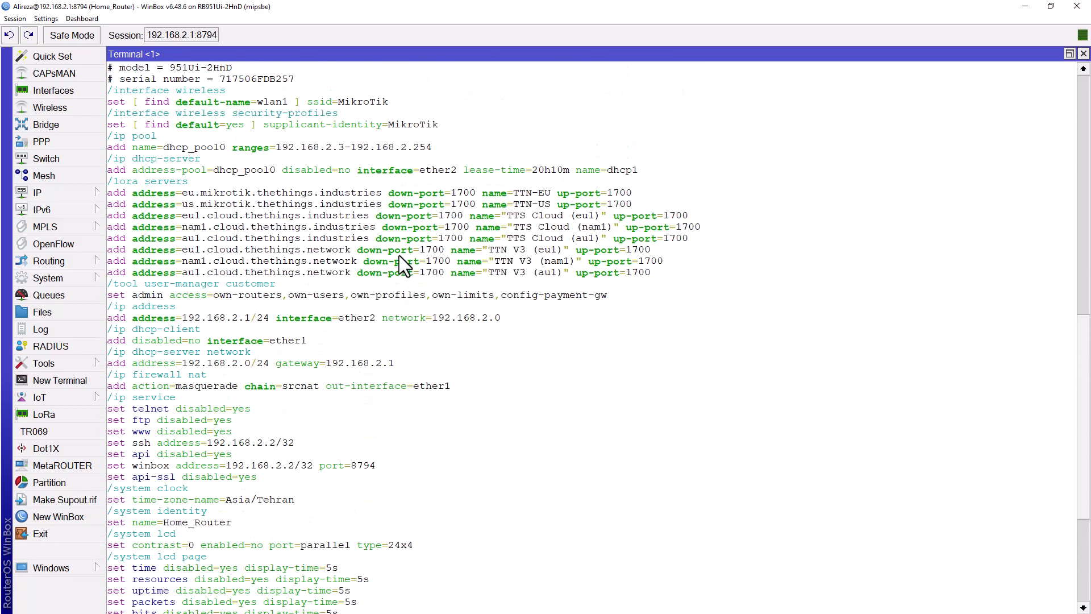
right_click(261, 130)
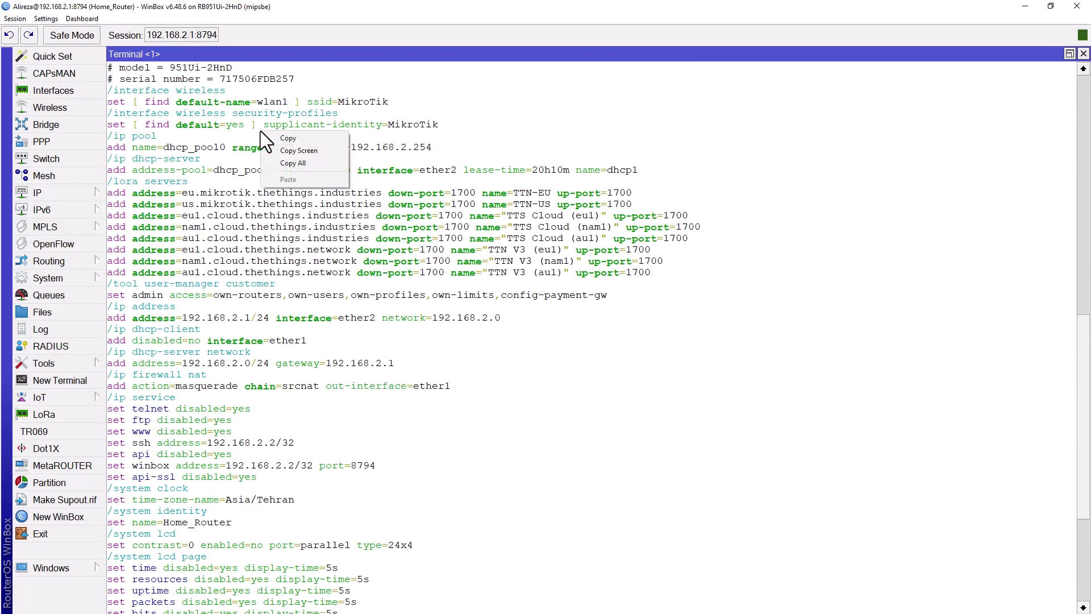
click(322, 162)
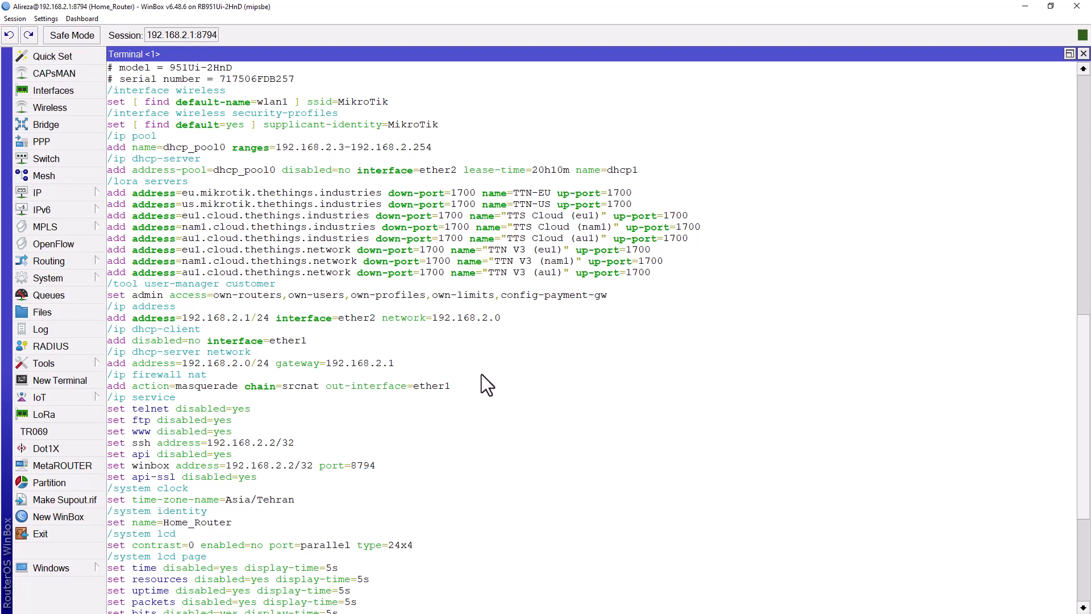
scroll(481, 374, down, 6)
Step: Save the router configuration as alireza.rsc by running 'export file=alireza'
key(Return)
key(Return)
key(Return)
key(Return)
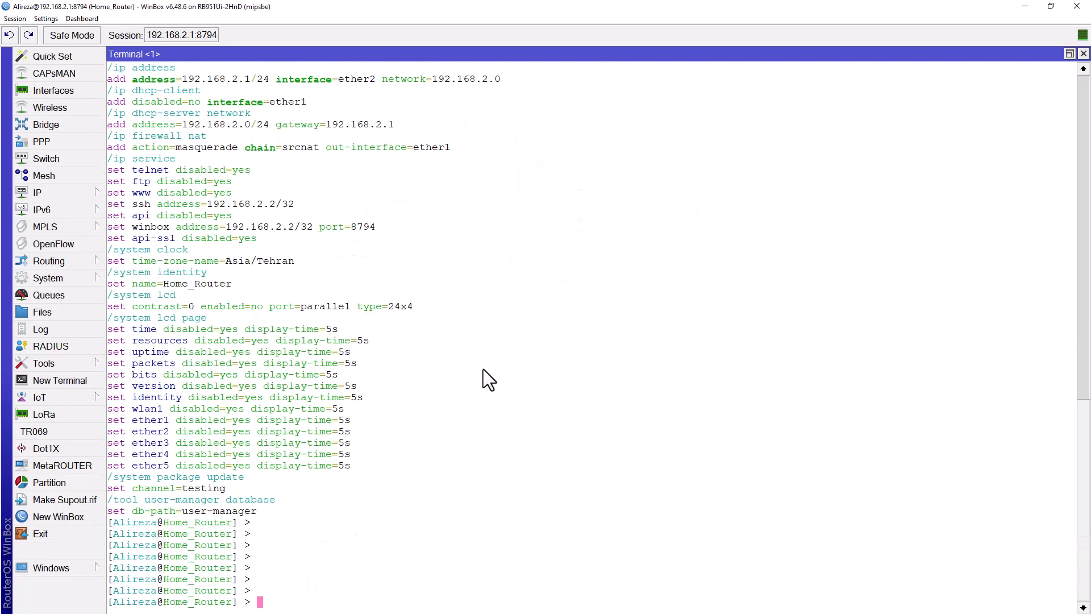
text(export )
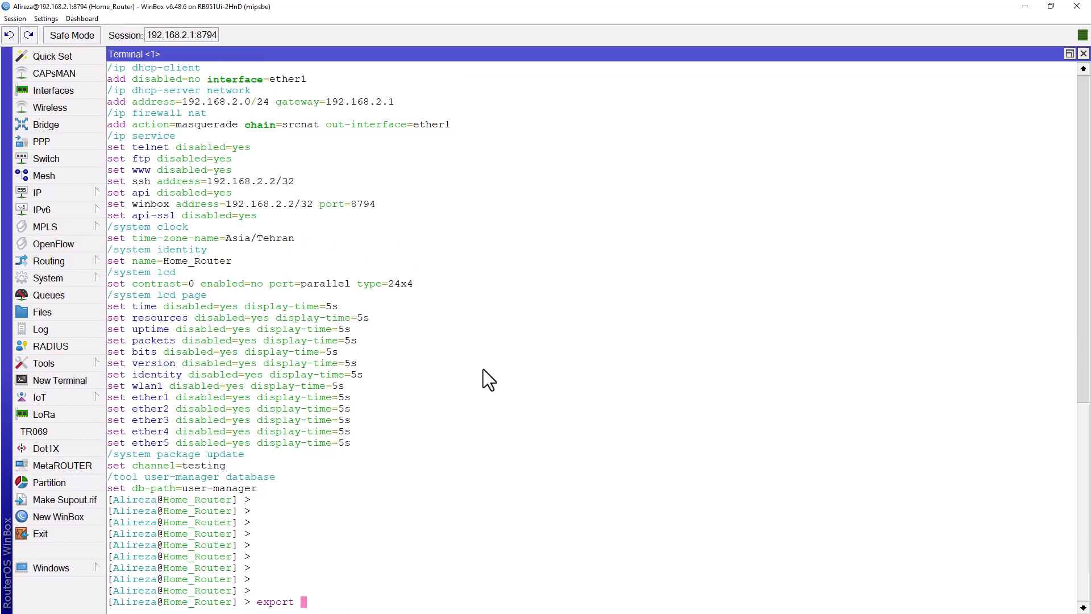
text(file=alireza)
key(Return)
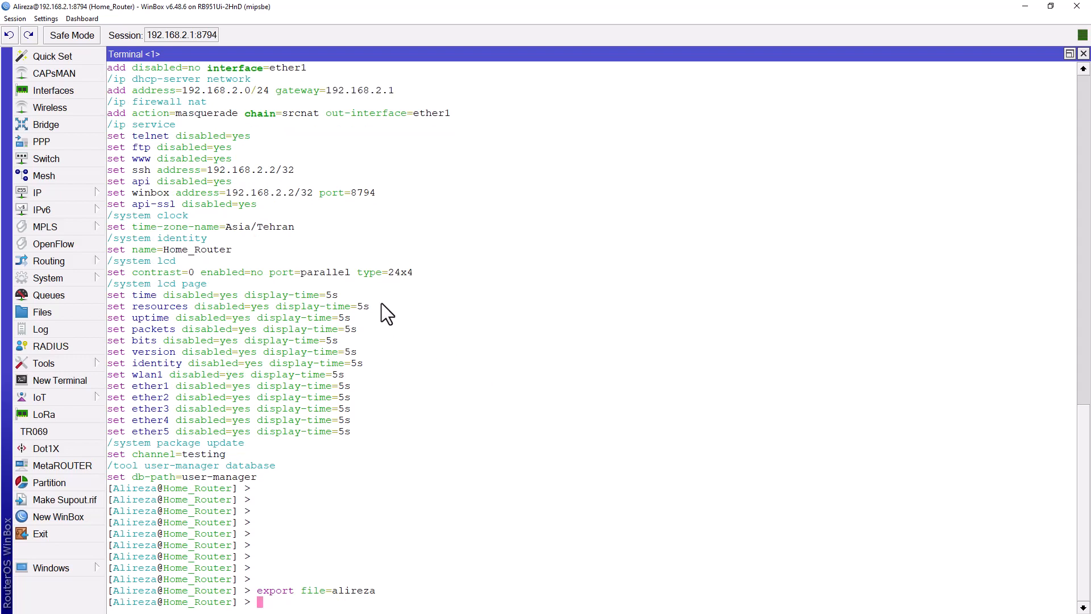
scroll(309, 179, up, 2)
scroll(294, 215, down, 2)
Step: Drag alireza.rsc from the router's File List onto the desktop and open it in Notepad++
click(71, 312)
click(169, 142)
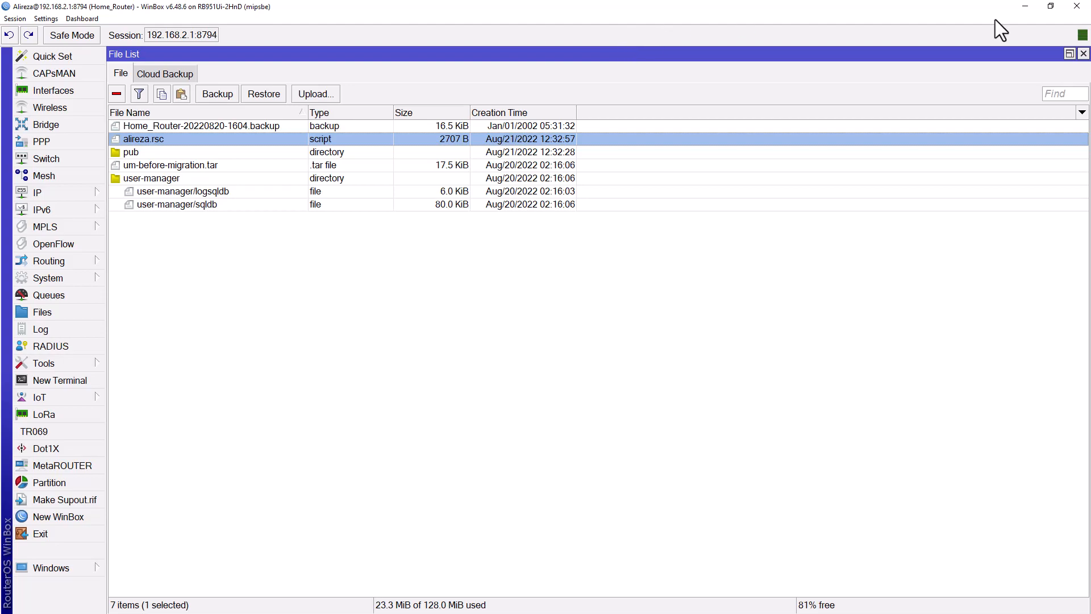
click(1051, 6)
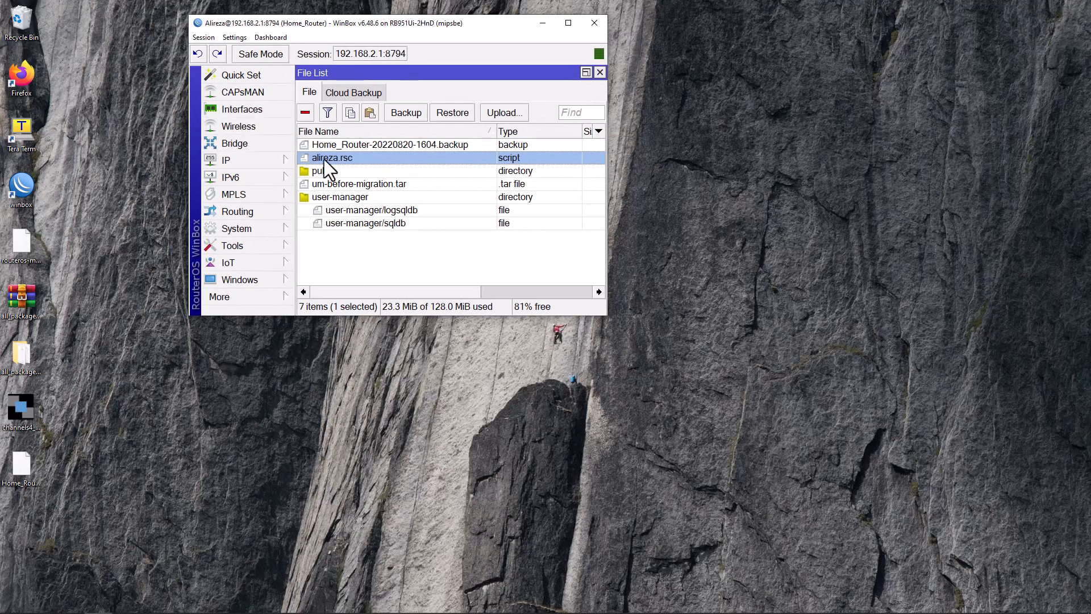
drag(325, 162, 824, 277)
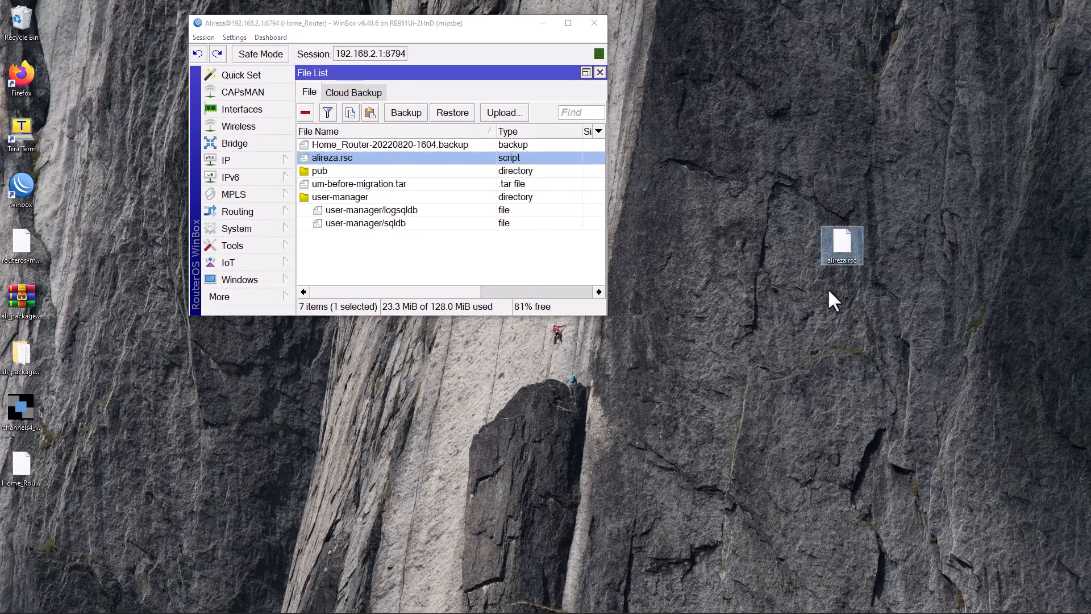
right_click(839, 255)
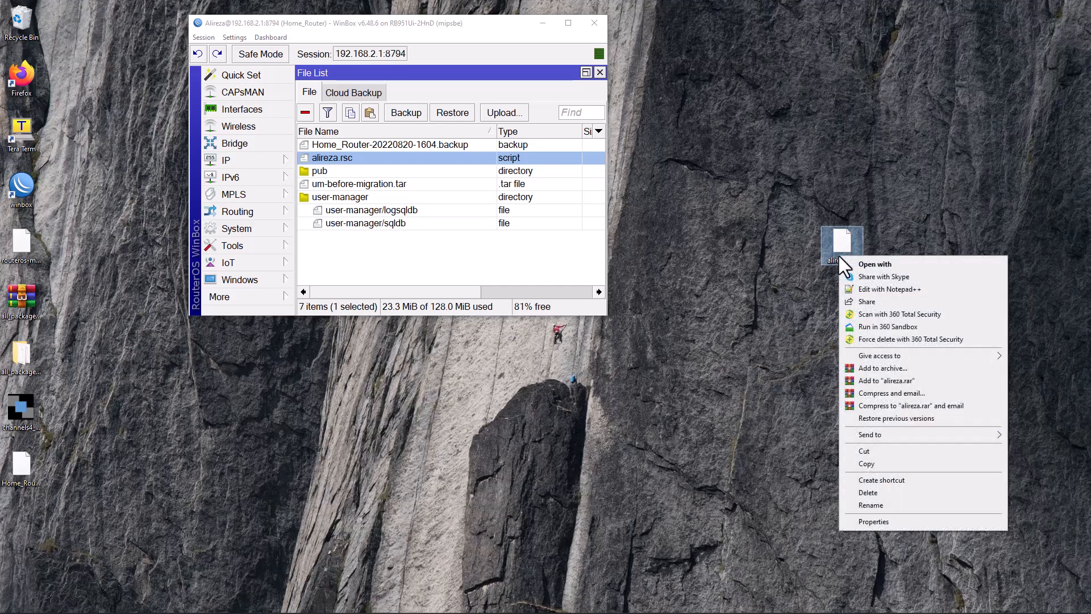
click(893, 288)
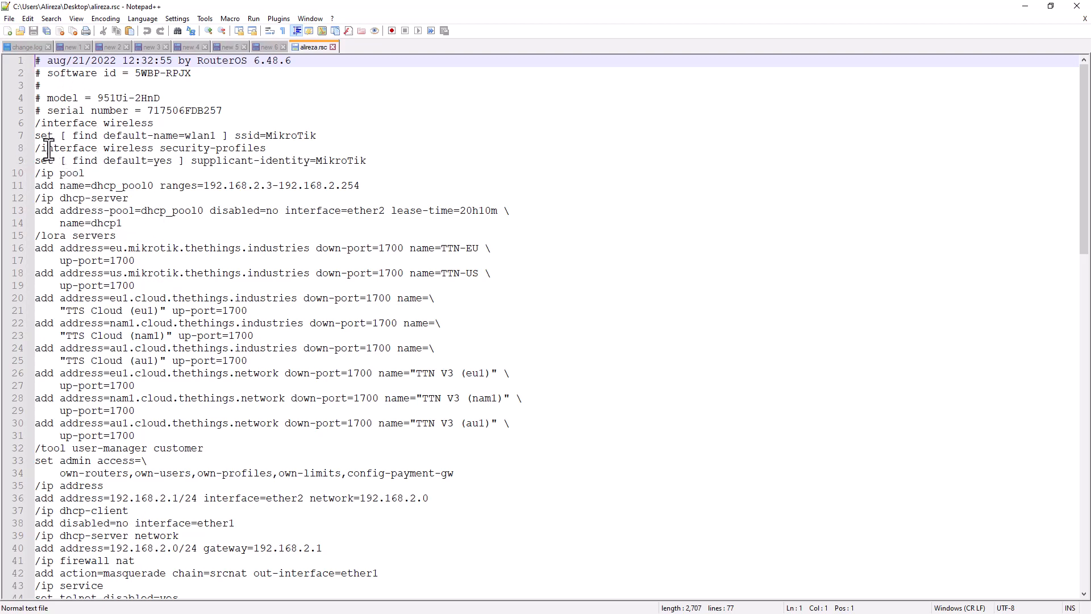
Step: Review the 77-line alireza.rsc export, including the wireless security-profiles line, then minimize Notepad++
drag(35, 148, 464, 399)
click(247, 398)
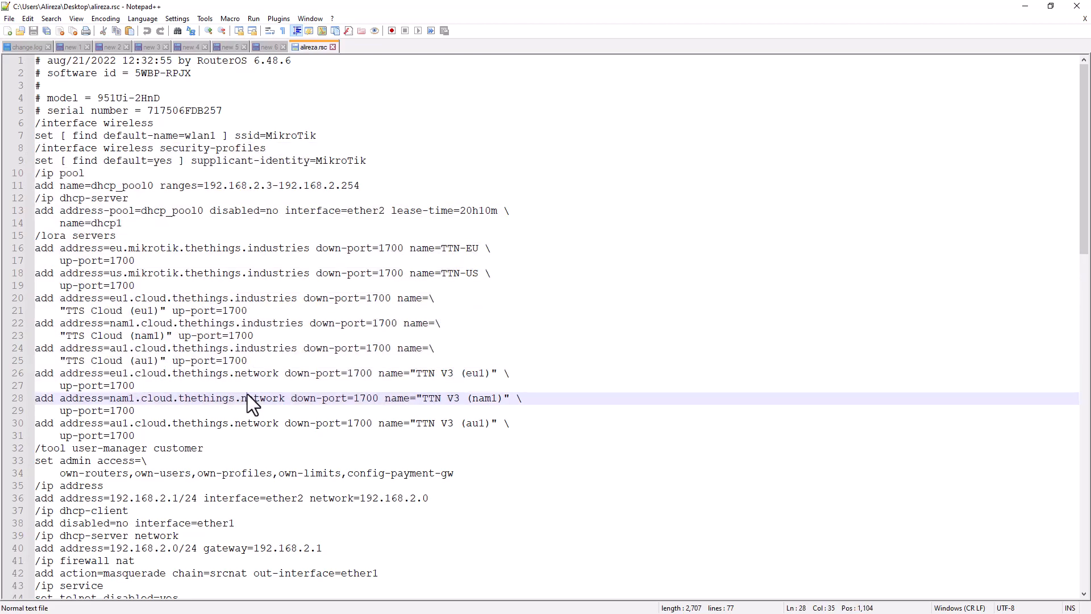
scroll(247, 392, down, 20)
scroll(247, 392, up, 5)
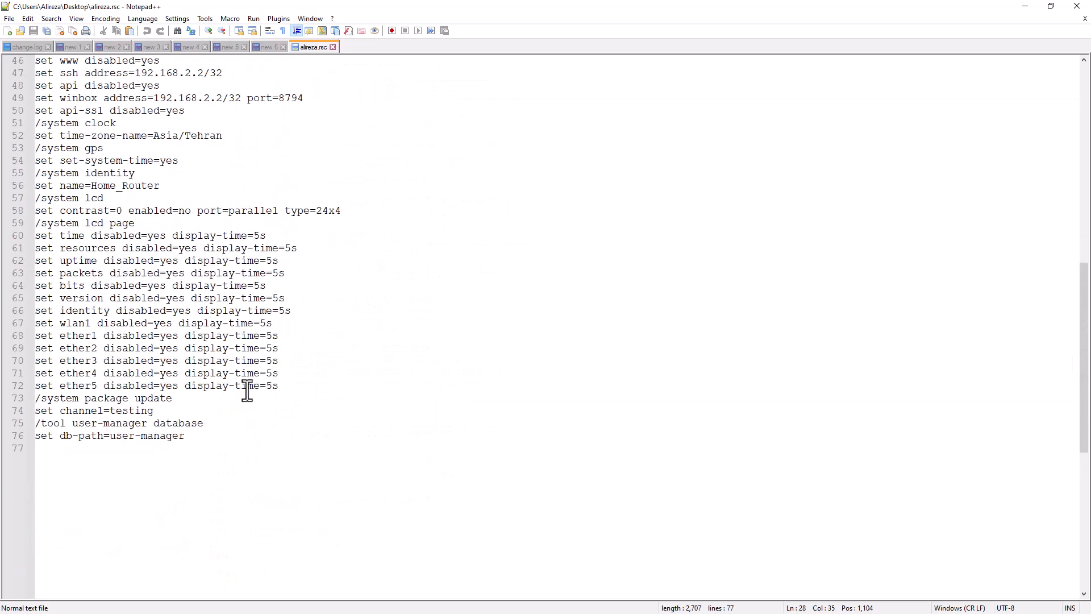
scroll(453, 296, up, 10)
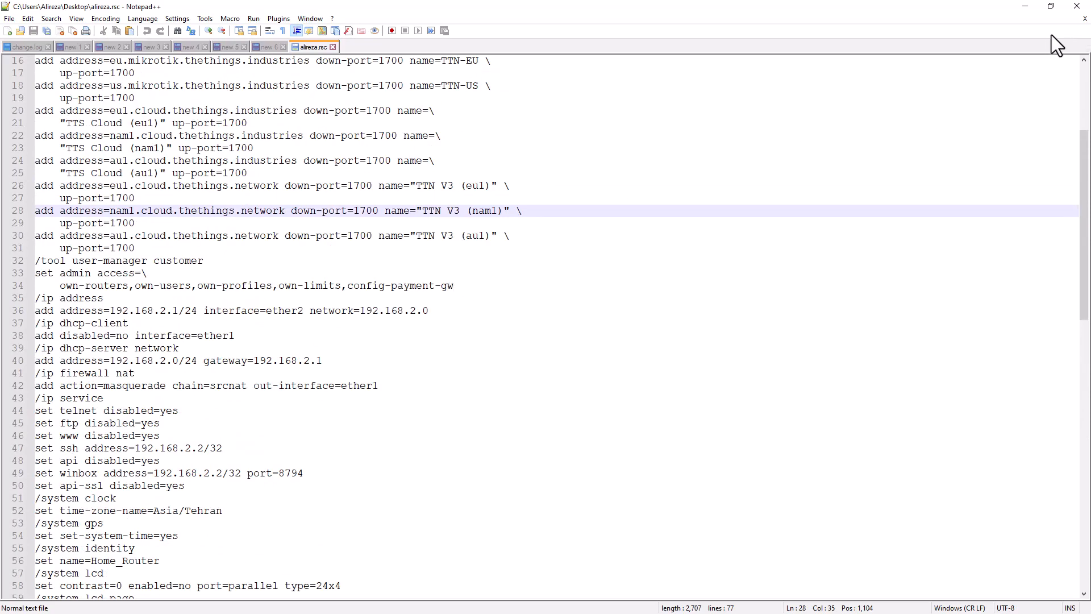
click(1026, 6)
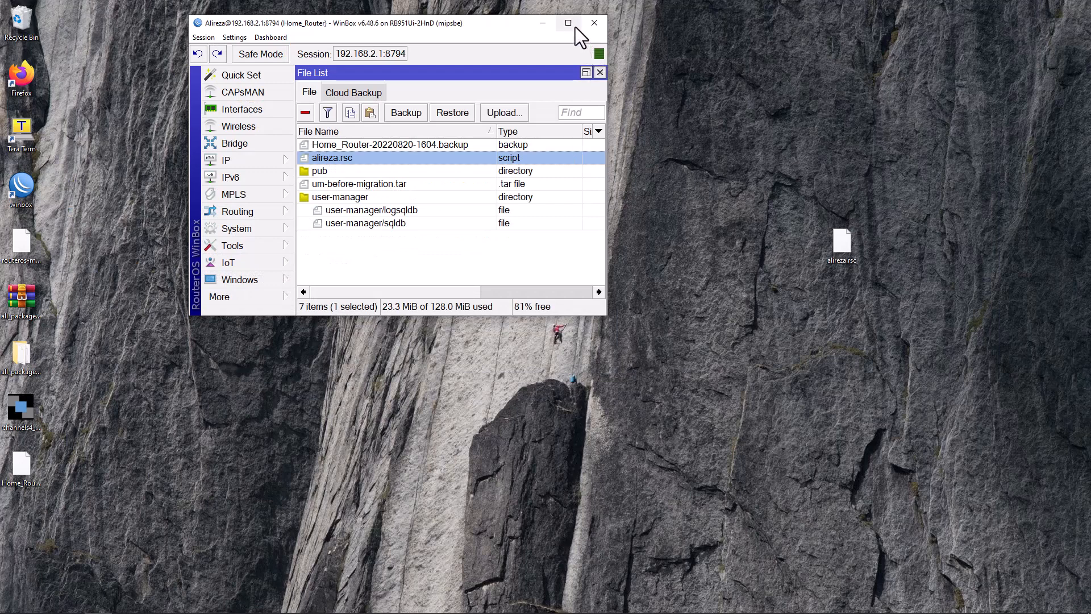
Step: Maximize WinBox and print the /ip service settings with 'export' in the terminal
click(575, 27)
key(Escape)
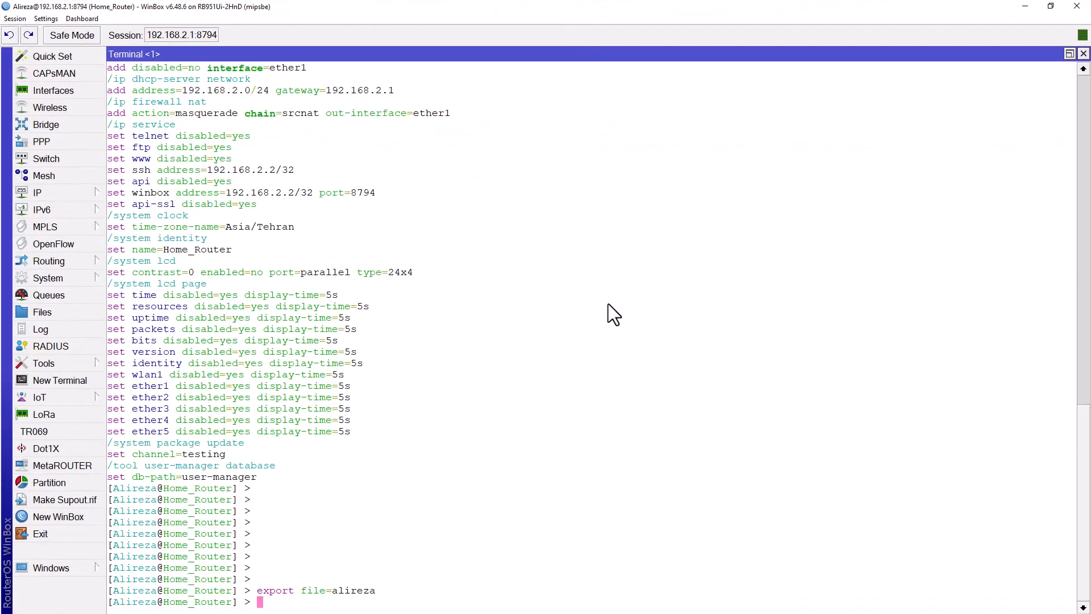
key(Return)
key(Return)
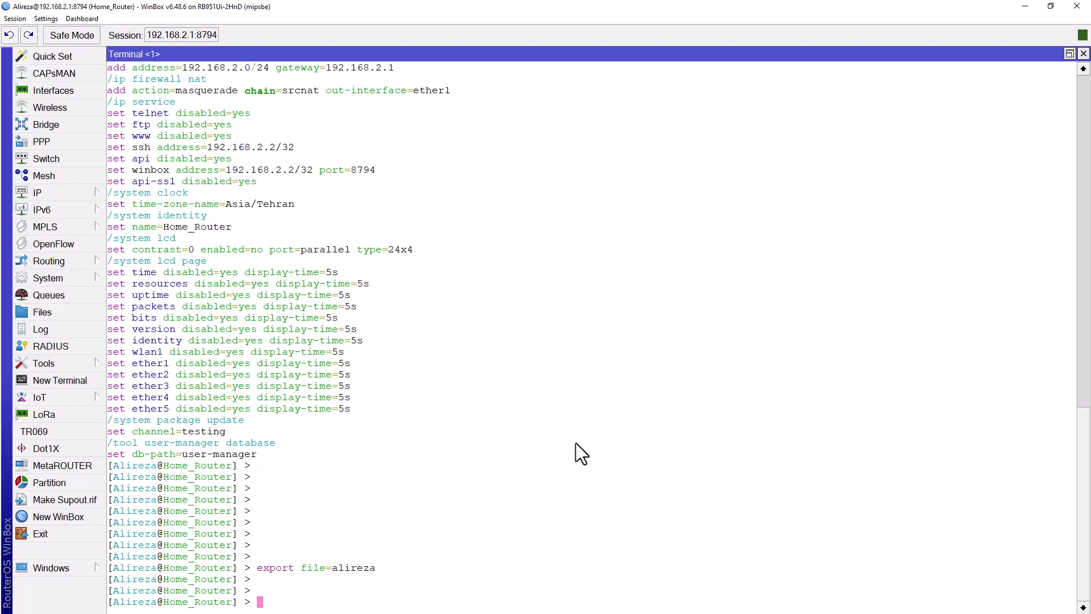
text(ip service)
key(Return)
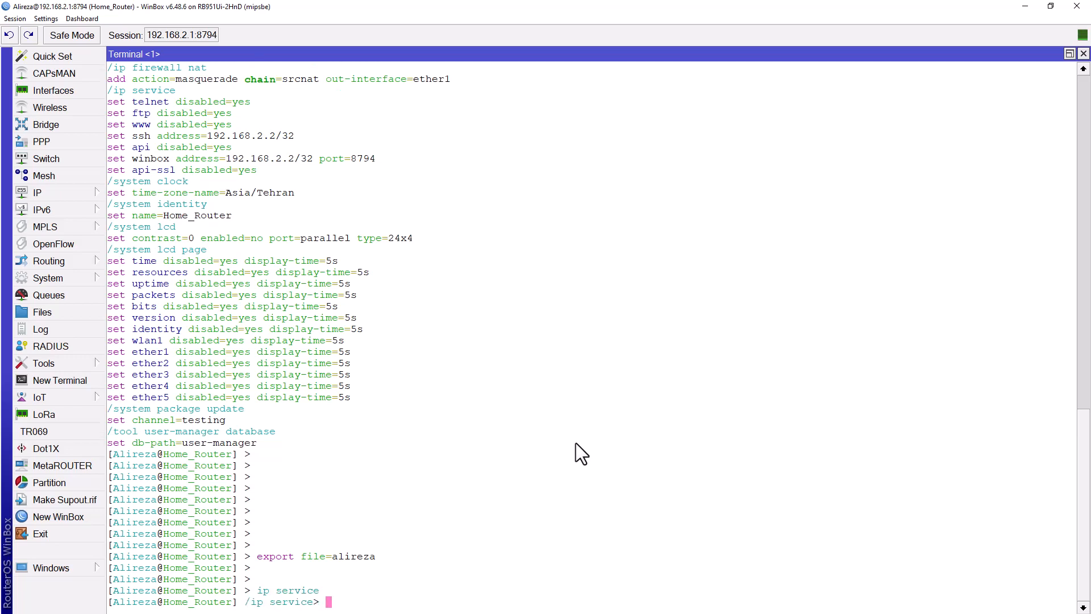
text(export)
key(Return)
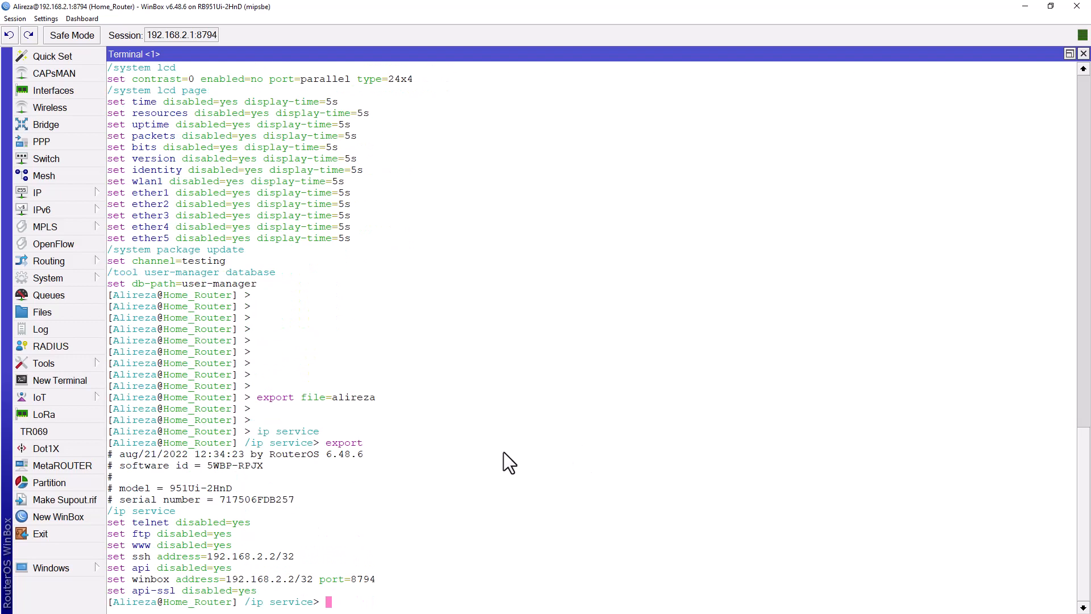
Step: Check the set ftp disabled=yes line, then save the settings as ip-service.rsc with 'export file=ip-service'
drag(108, 510, 312, 581)
click(209, 533)
drag(110, 534, 234, 534)
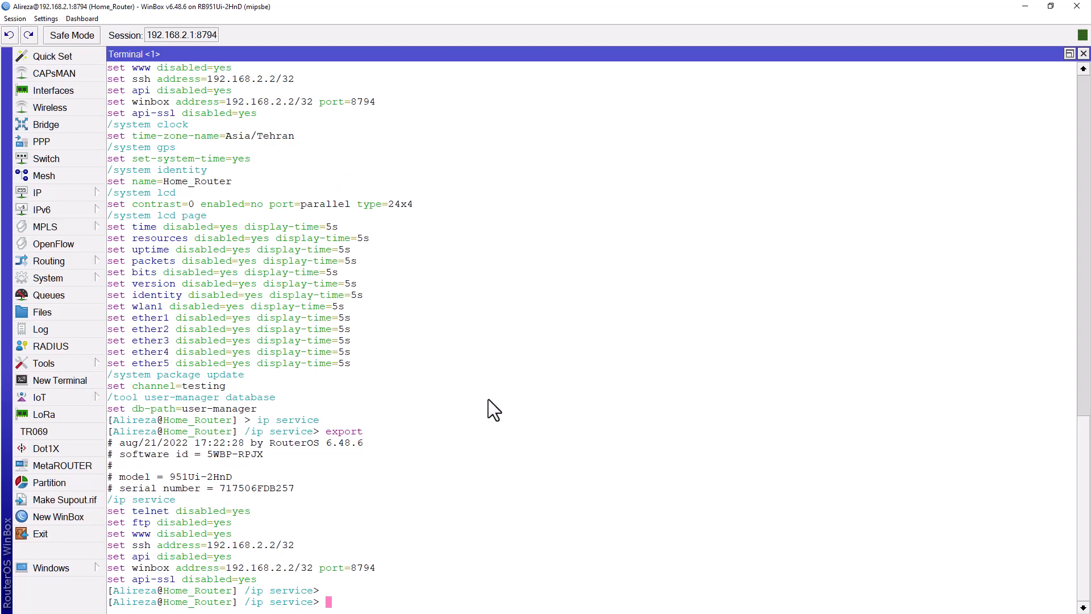
text(export file=ip-serv)
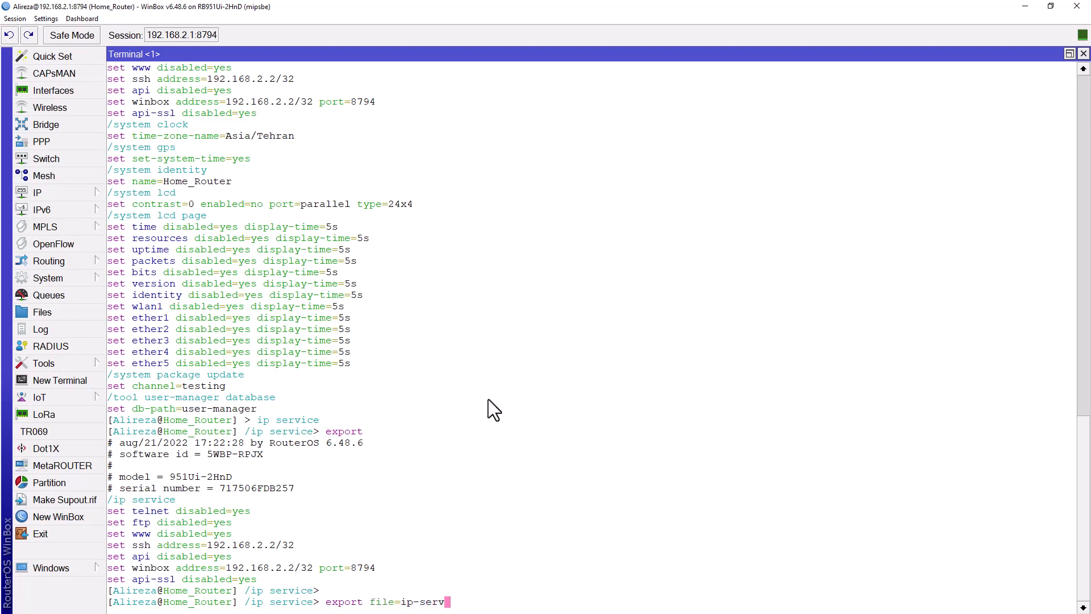
text(ice)
key(Return)
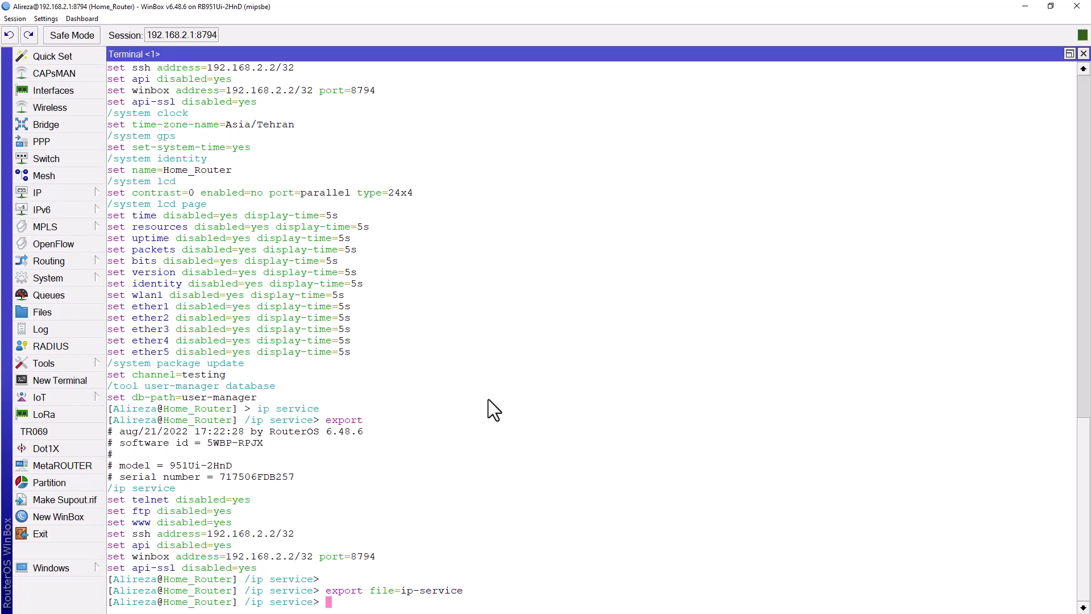
Step: Drag ip-service.rsc from the router's File List onto the desktop and open it in Notepad++
click(81, 312)
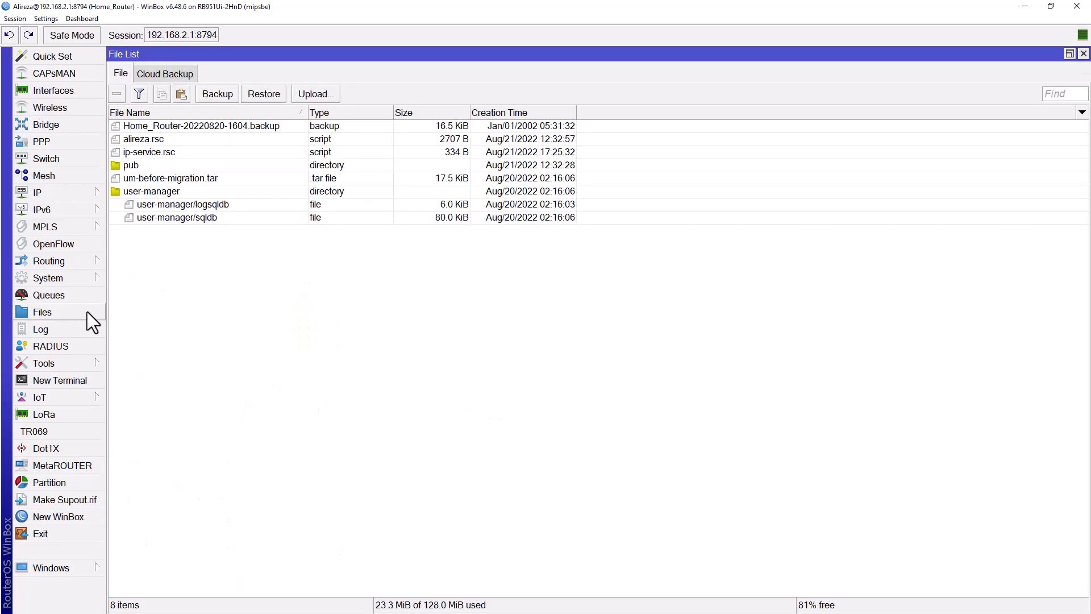
click(173, 154)
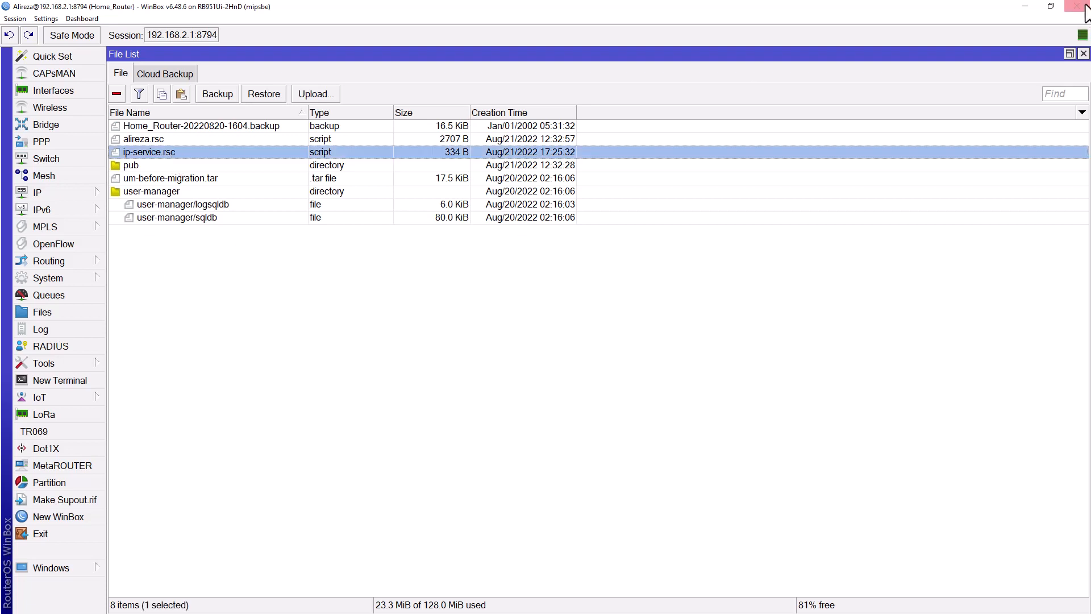
click(1051, 7)
drag(329, 173, 762, 250)
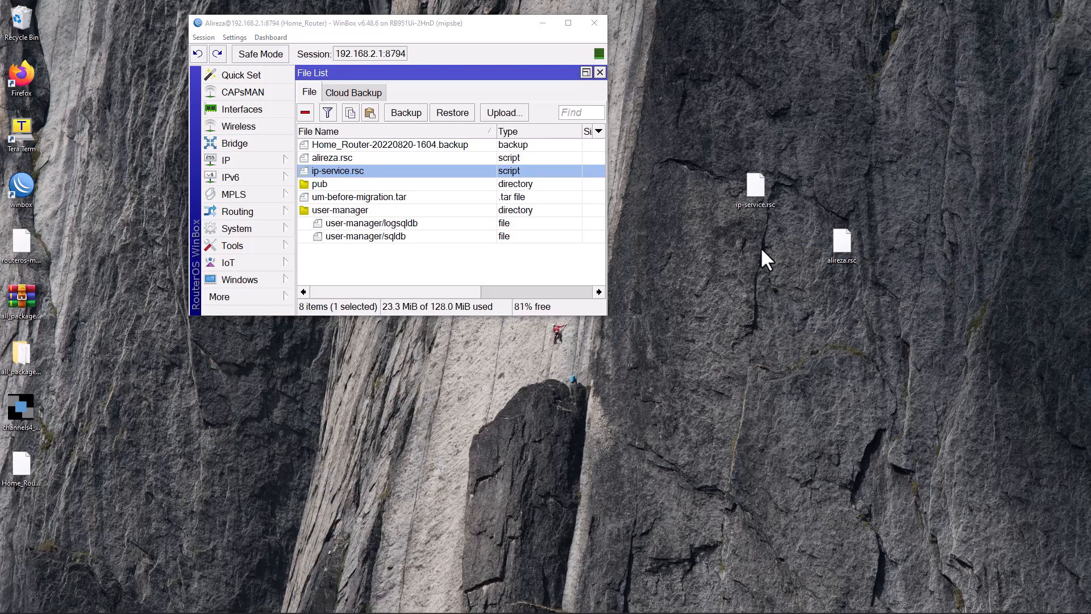
right_click(749, 188)
click(795, 222)
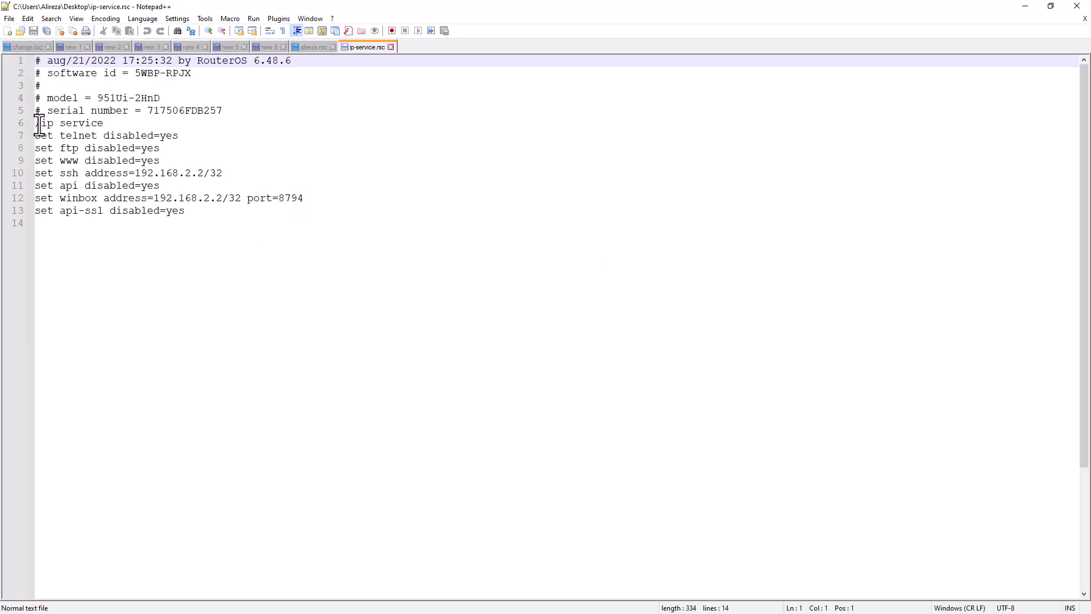
Step: Select and review the ip service commands on lines 6–13 of ip-service.rsc without editing
drag(35, 122, 289, 213)
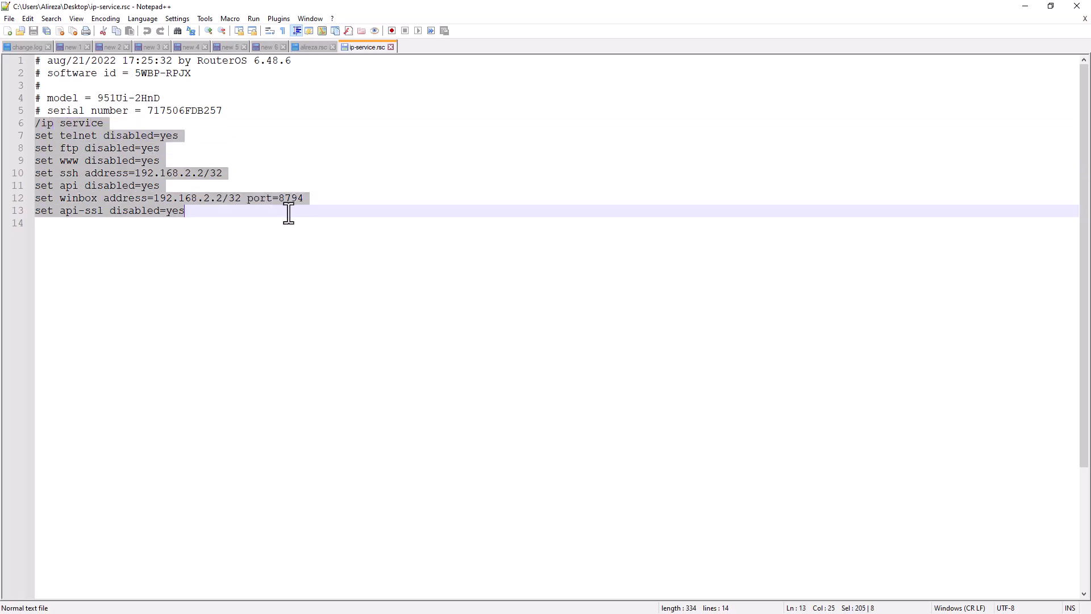
click(191, 213)
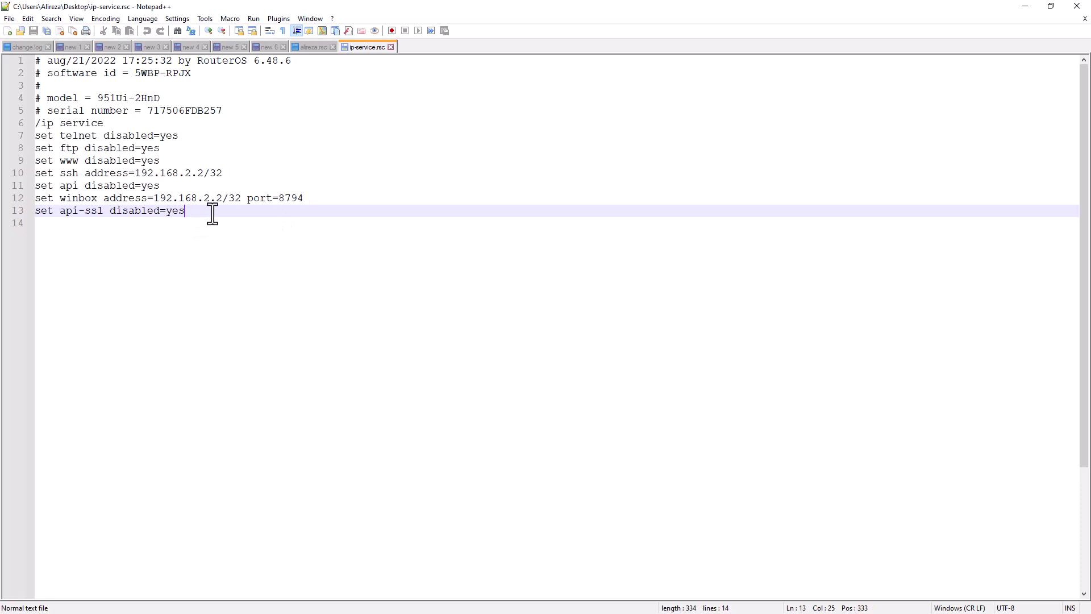
drag(209, 214, 34, 123)
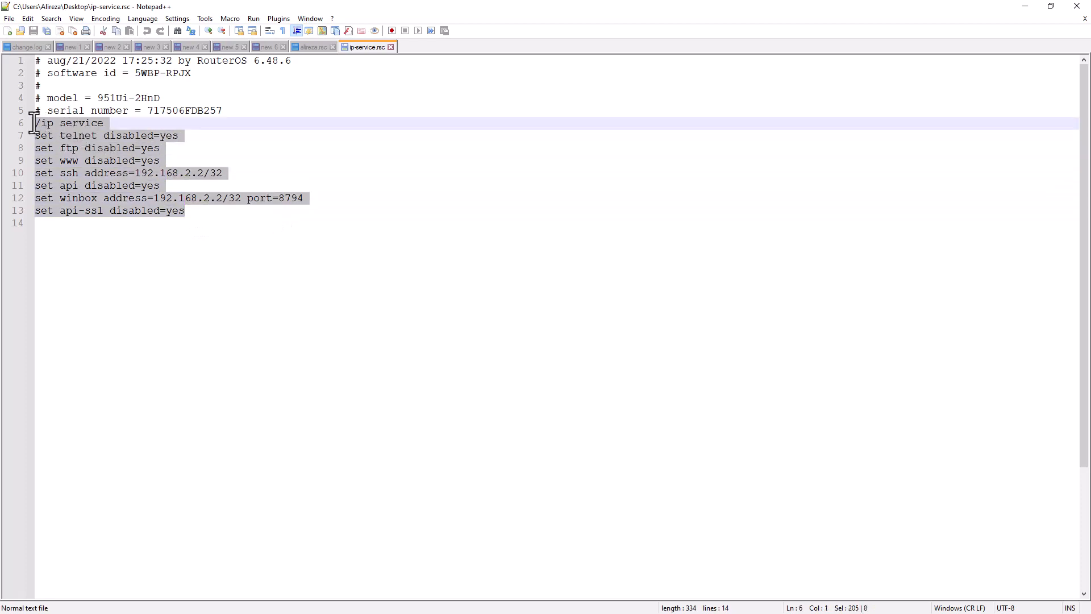
click(189, 214)
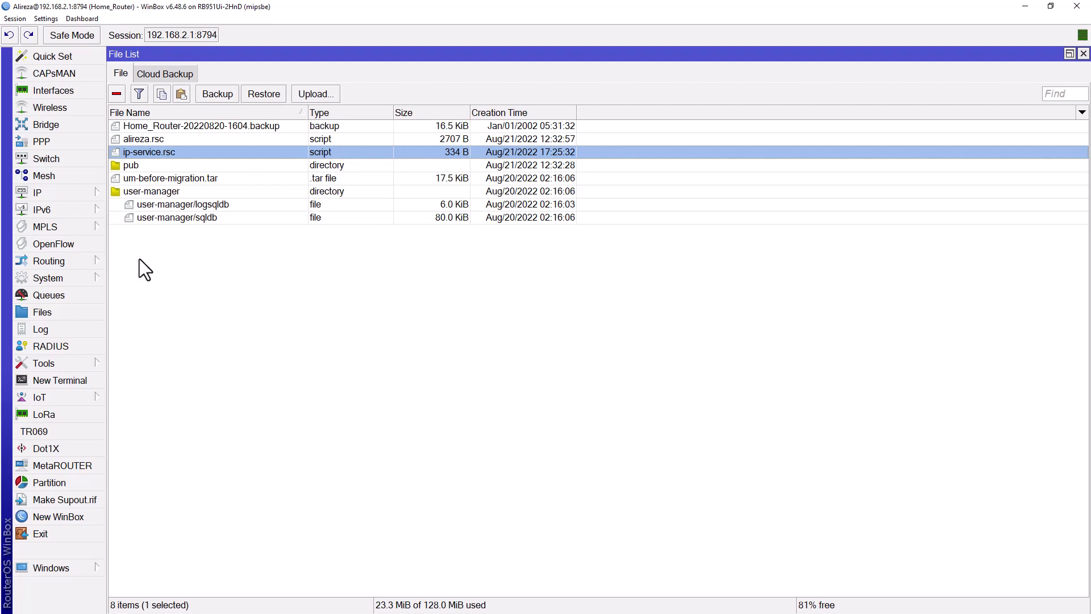
Step: Select alireza.rsc, then close the File List and Terminal windows
click(152, 140)
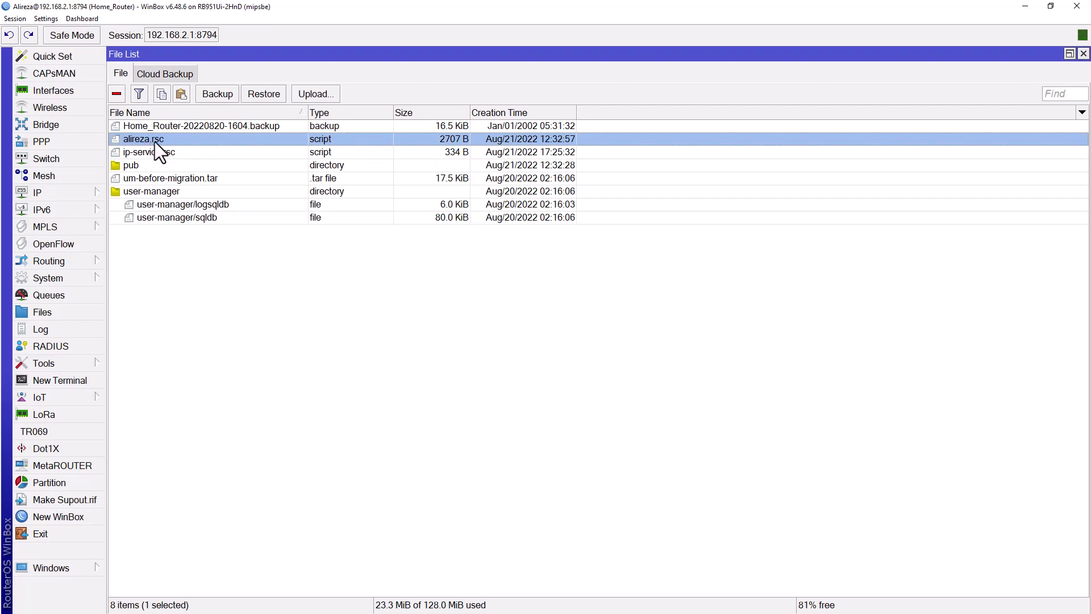
click(1083, 54)
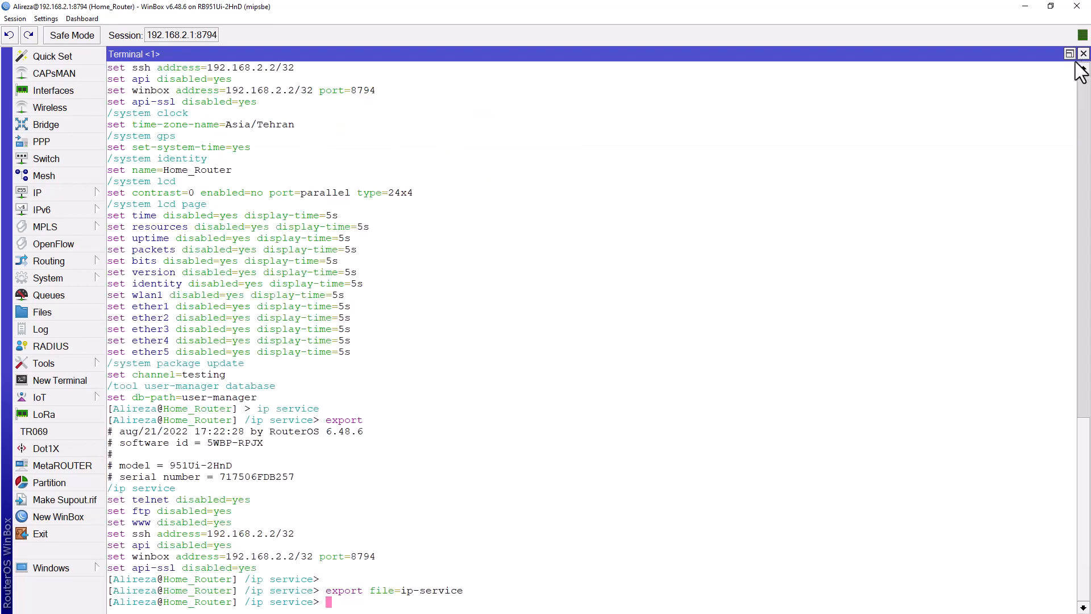
click(1083, 54)
Step: Reset the router configuration with No Default Configuration ticked and confirm the reboot
click(43, 277)
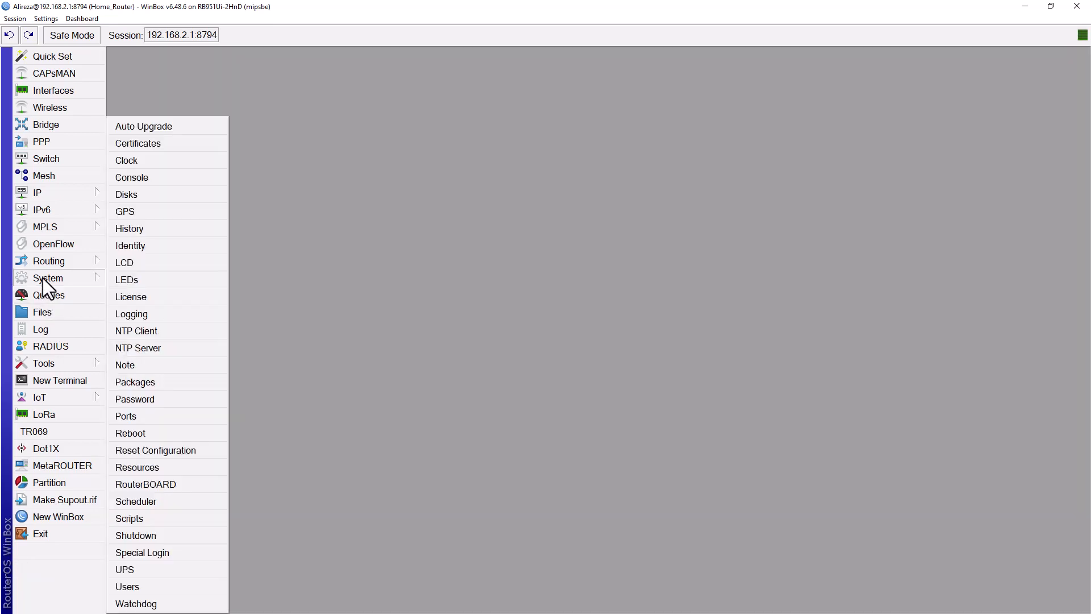
click(175, 450)
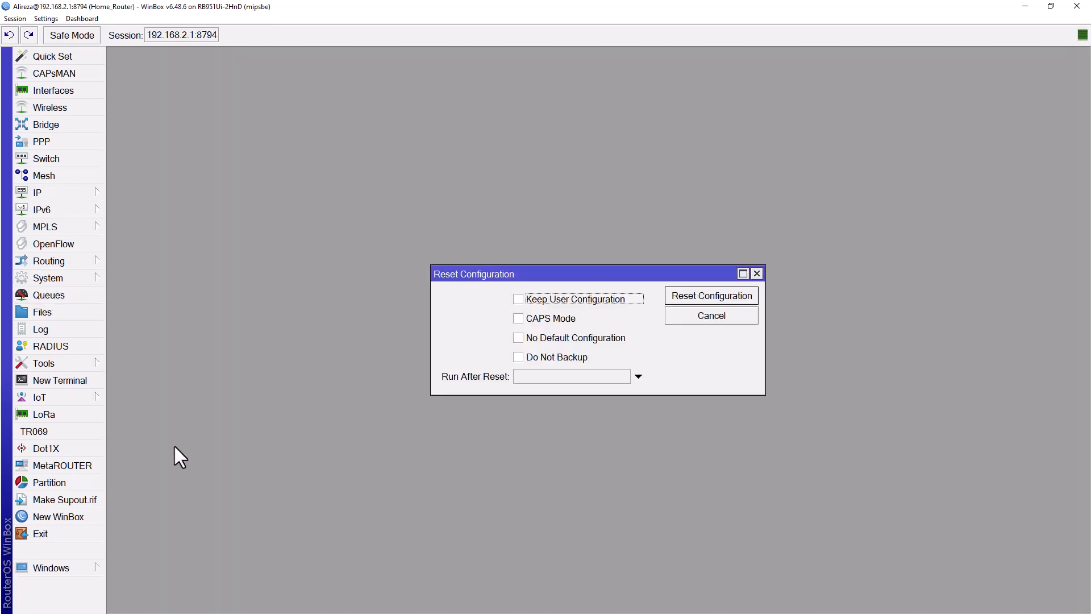
click(519, 337)
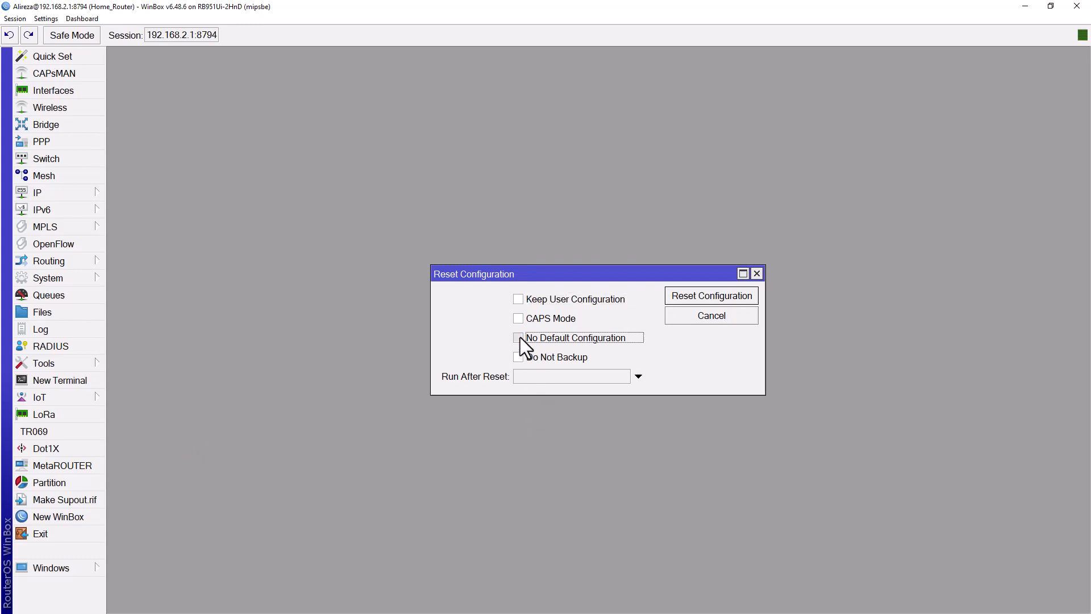
click(705, 296)
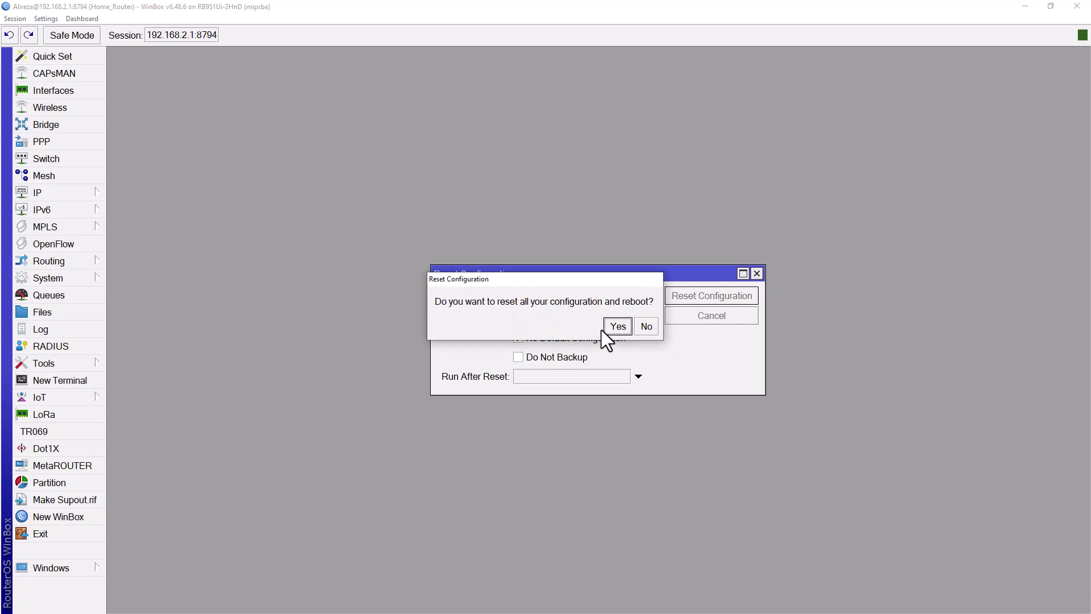
click(619, 325)
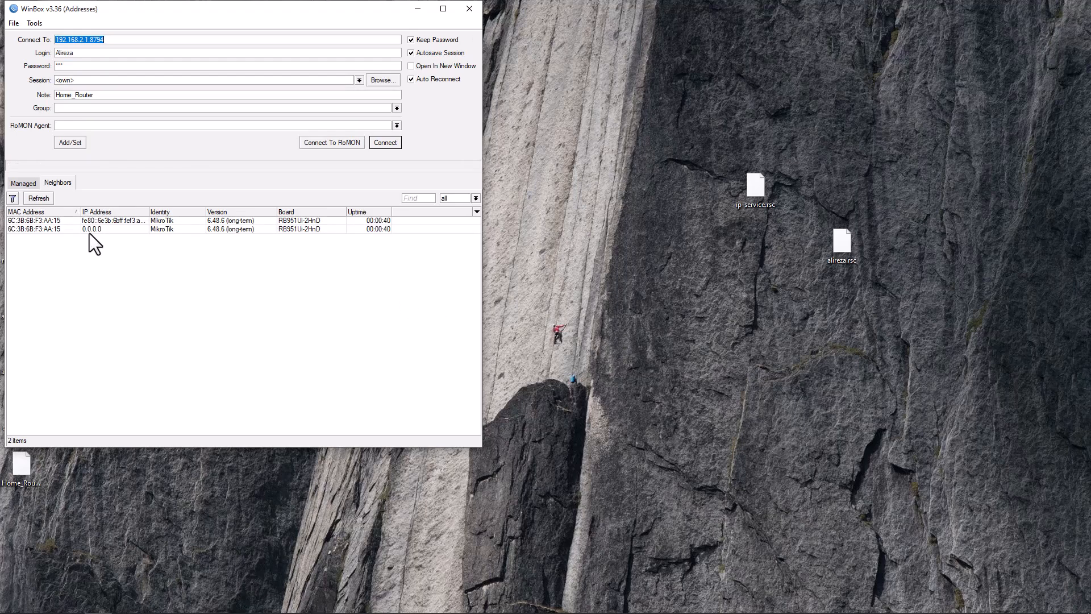
Step: Connect to the reset router by its MAC address as admin with an empty password, maximized
click(99, 229)
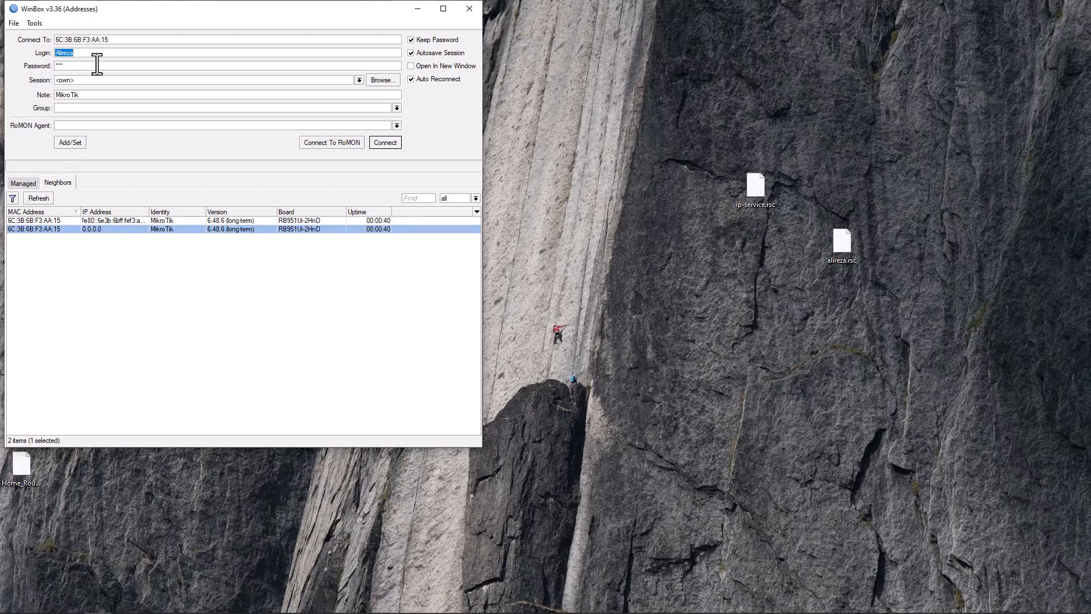
text(admin)
key(Tab)
key(BackSpace)
key(Return)
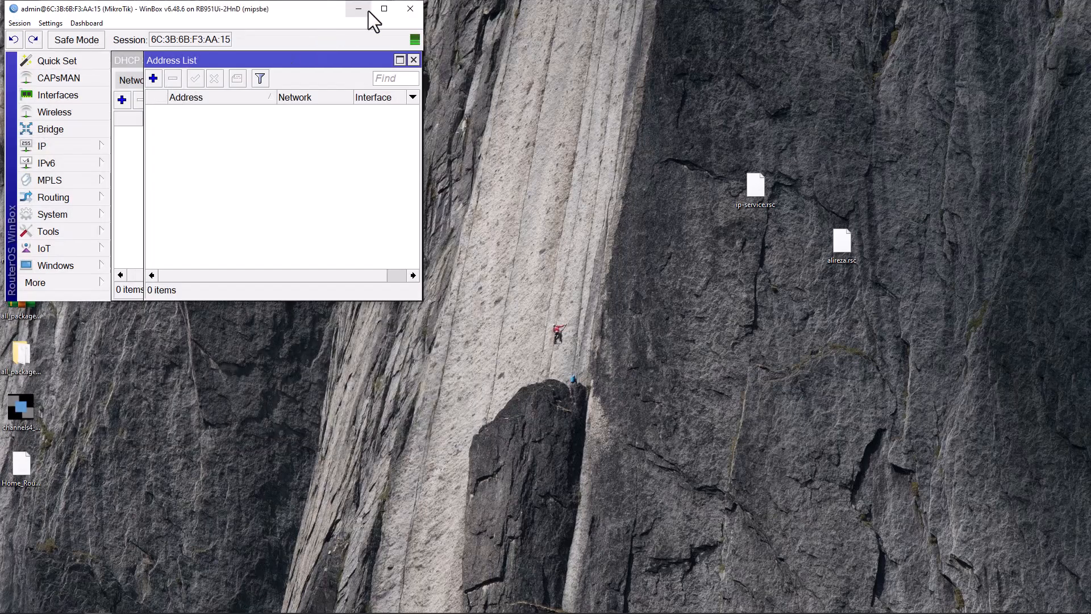
click(385, 8)
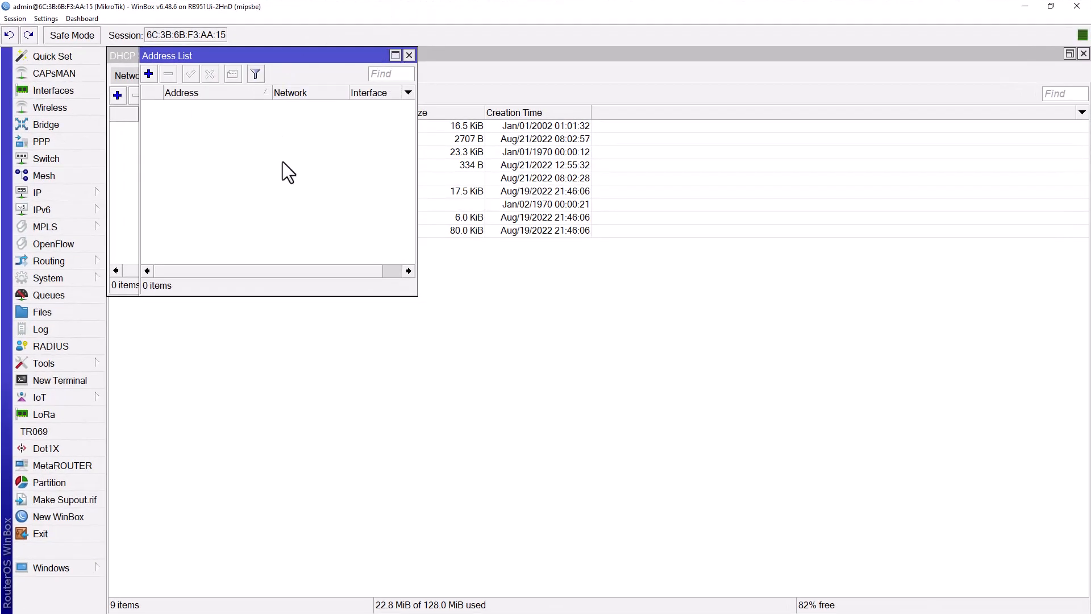
Step: Close the leftover Address List, DHCP Server and File List windows, then reopen Files and select alireza.rsc
key(Escape)
key(Escape)
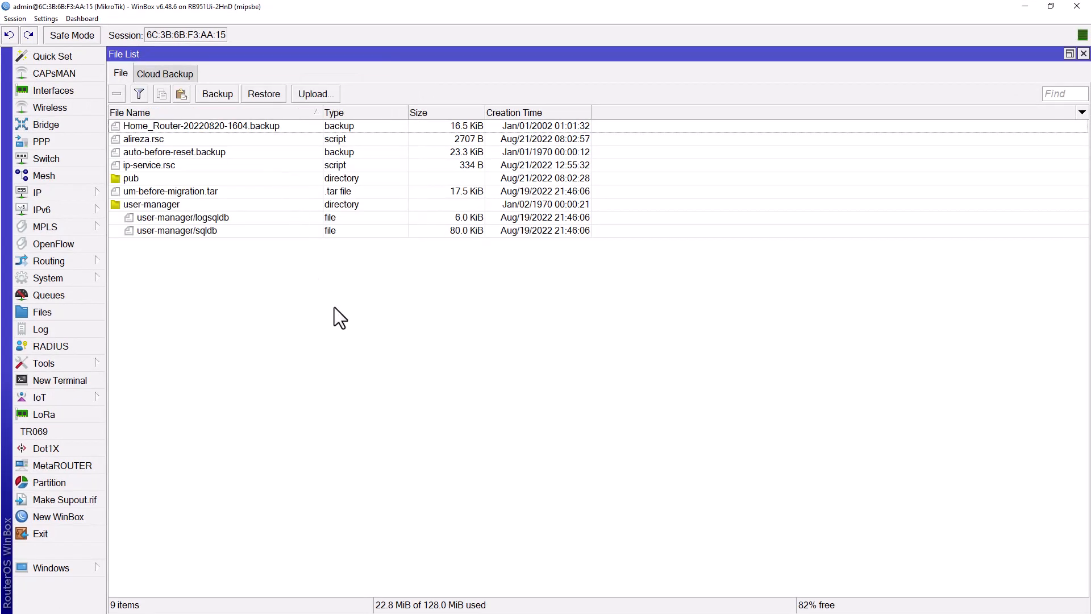
key(Escape)
click(77, 311)
click(181, 149)
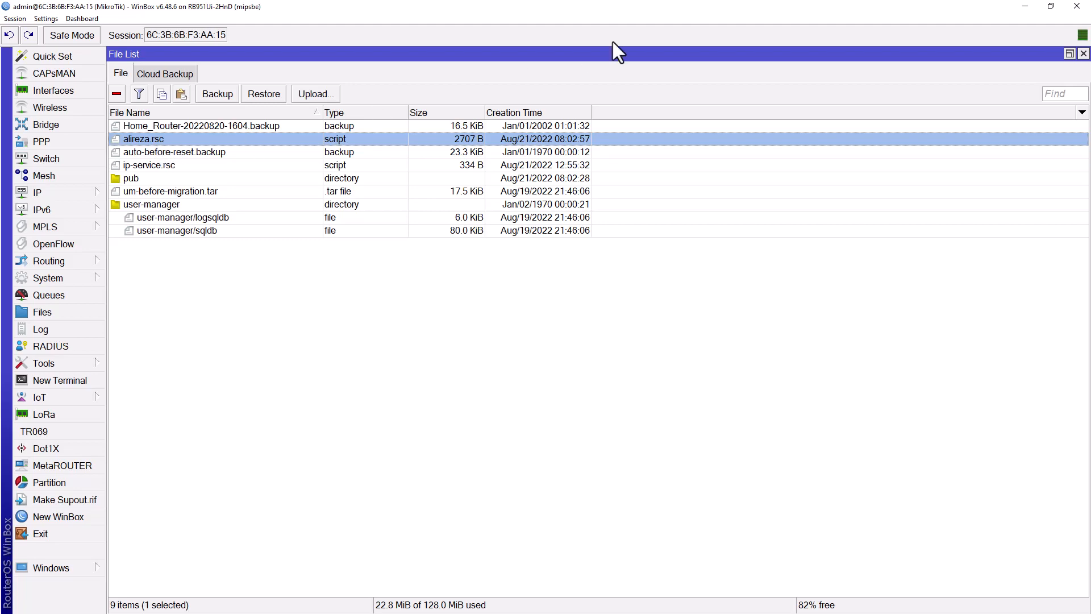
Step: Delete every router file except ip-service.rsc, upload alireza.rsc from the desktop, and maximize WinBox
drag(629, 12, 400, 167)
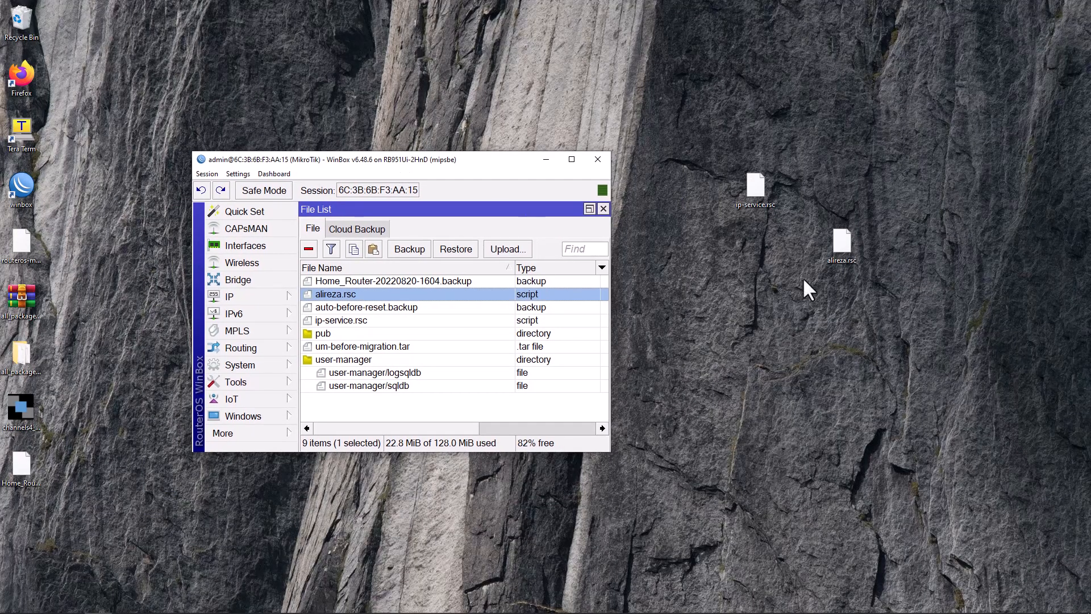
click(387, 400)
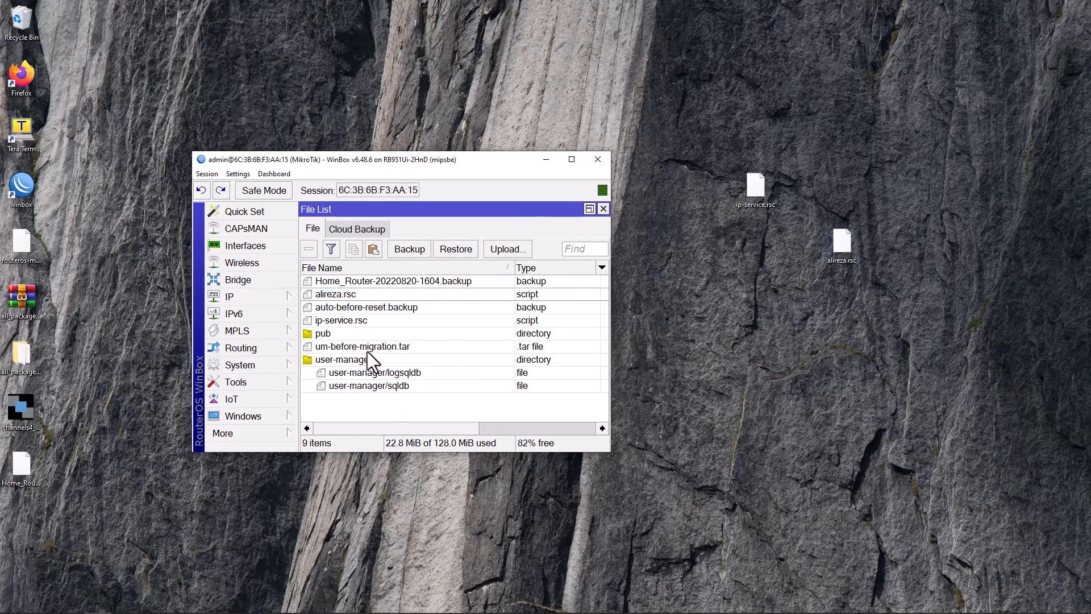
click(353, 319)
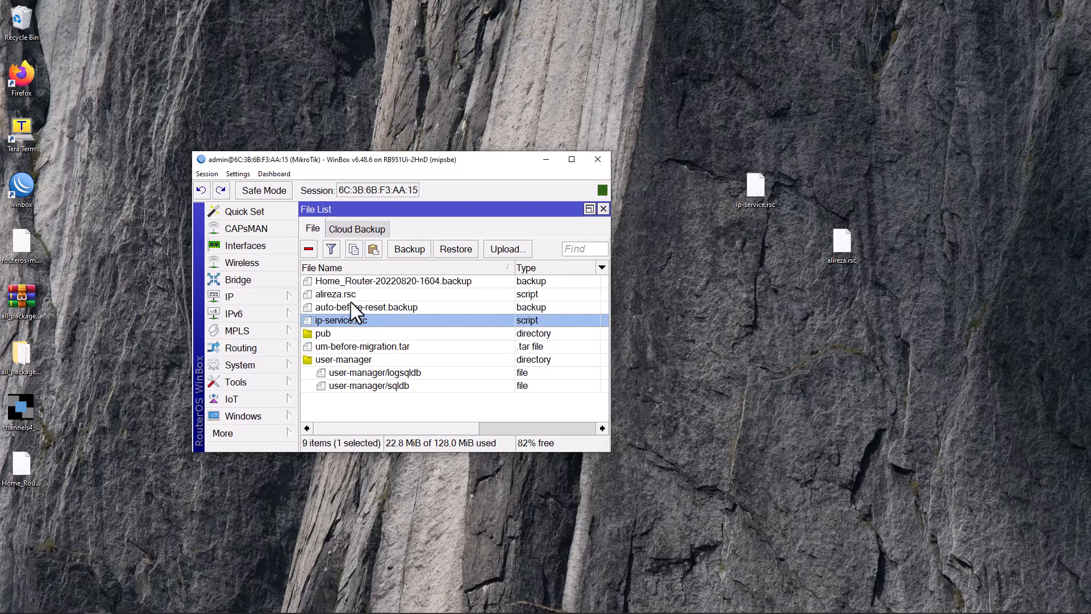
ctrl+click(348, 296)
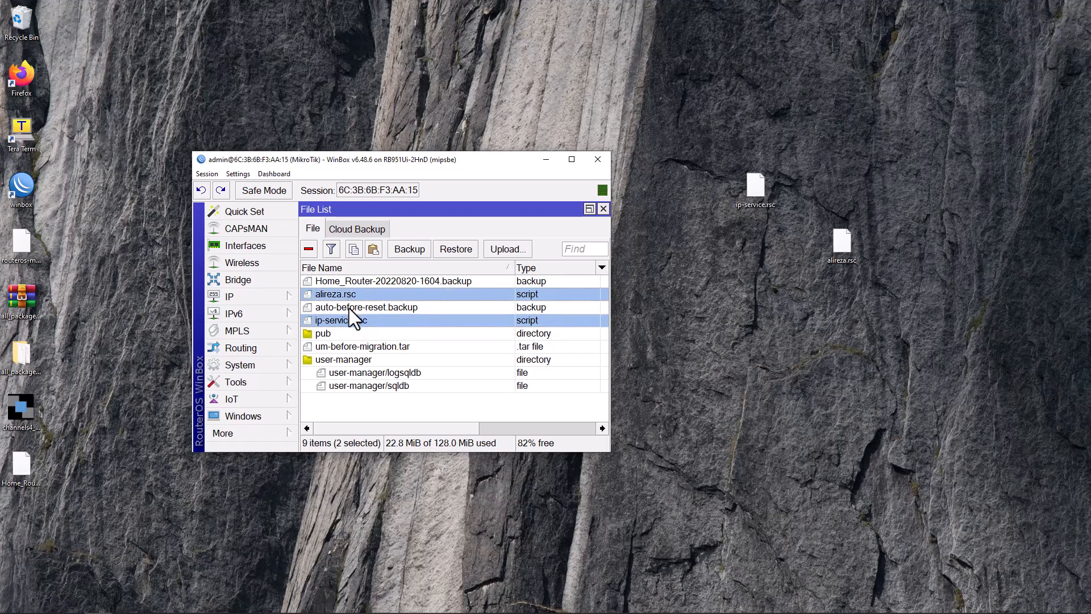
ctrl+click(351, 322)
key(ctrl+a)
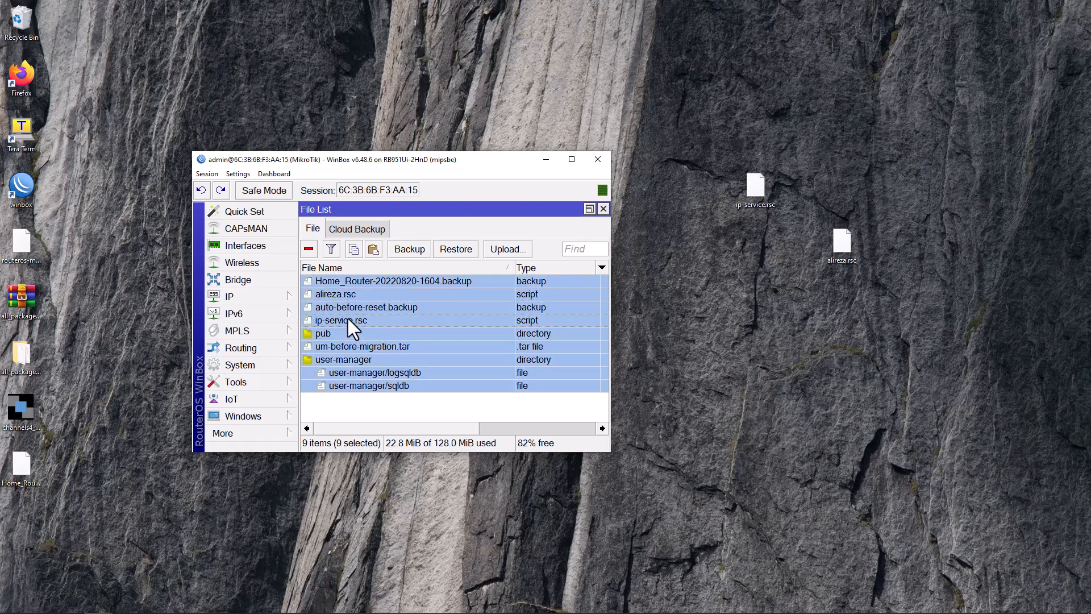
ctrl+click(348, 320)
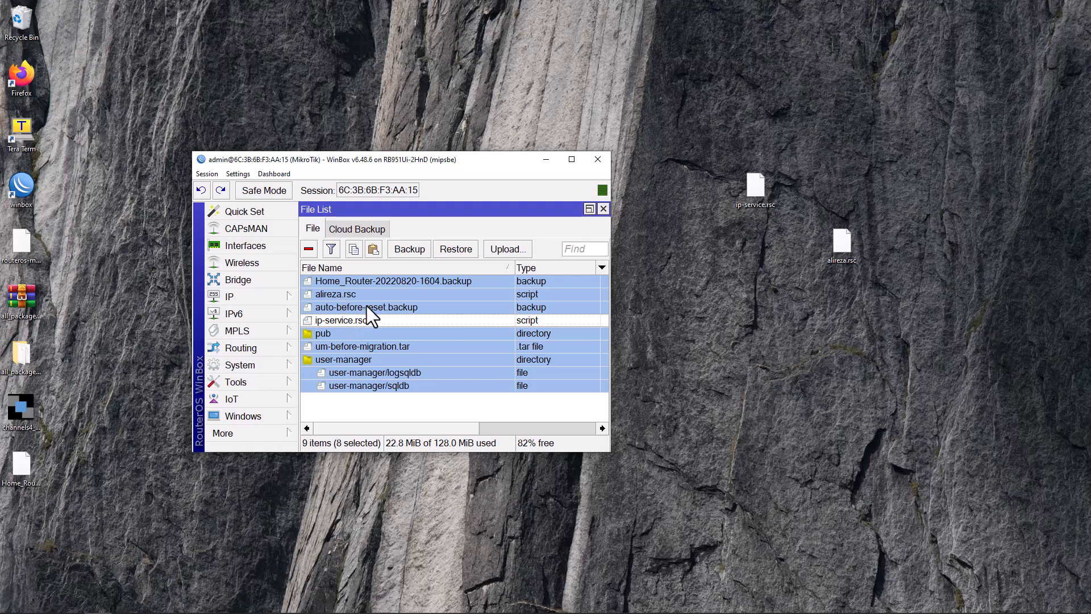
key(Delete)
click(844, 253)
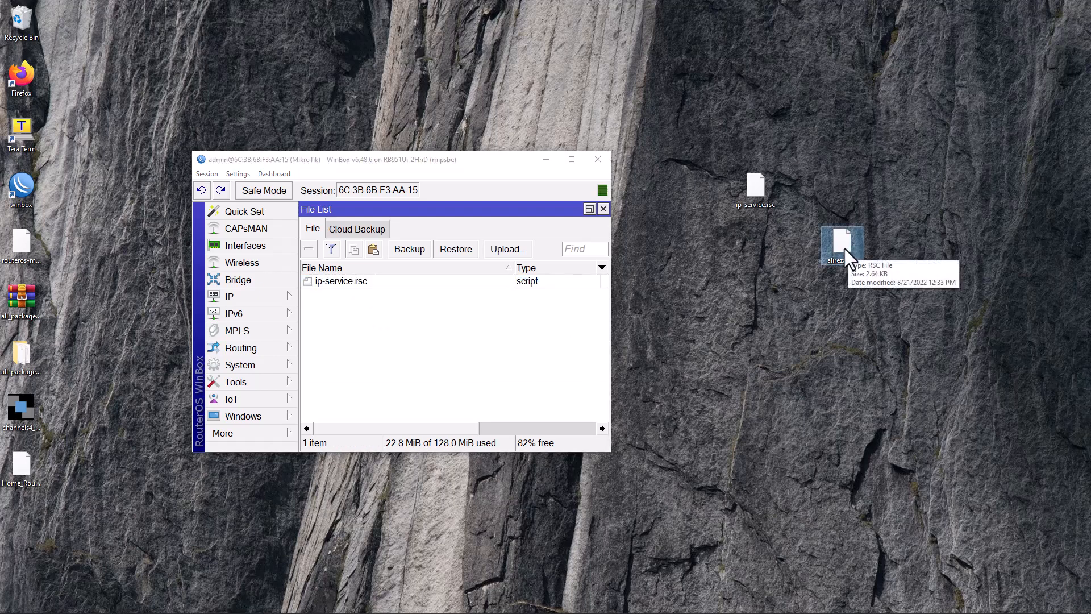
drag(839, 255, 418, 335)
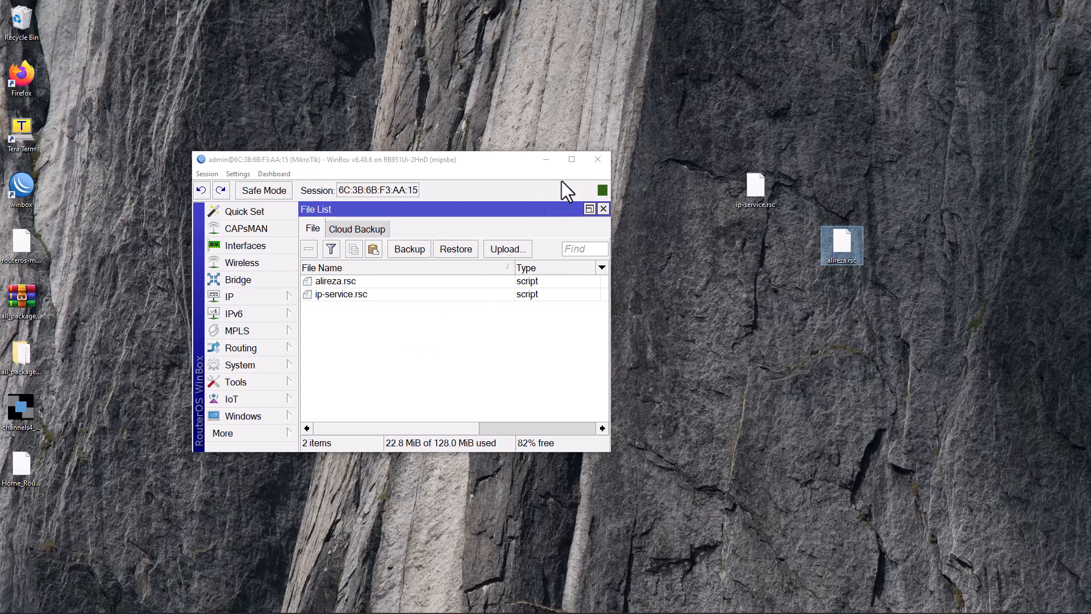
click(567, 162)
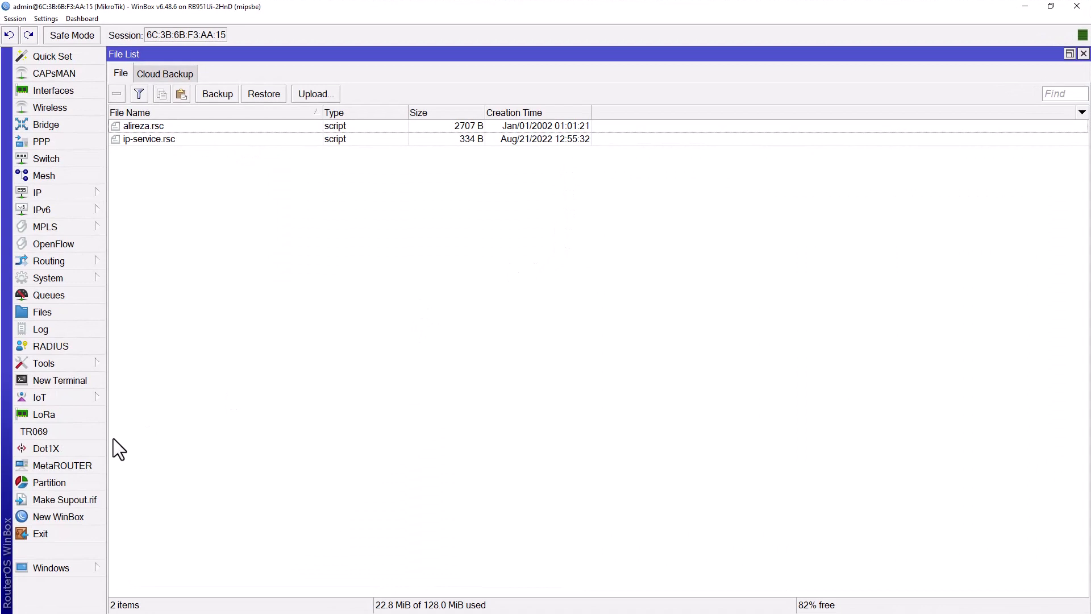
Step: In a new terminal, enter the command 'import file-name=alireza.rsc'
click(63, 382)
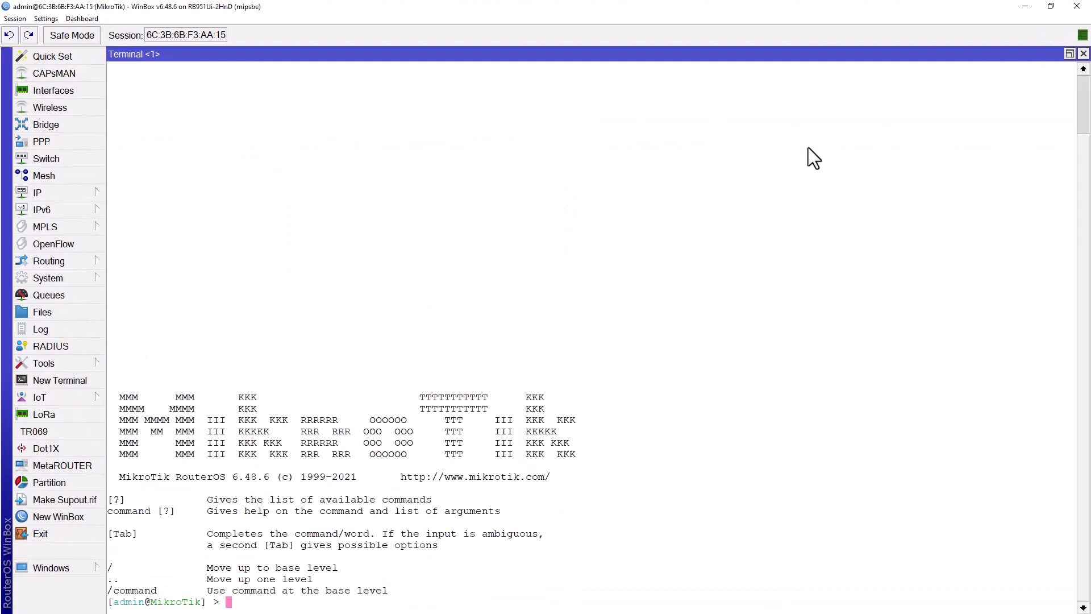
text(import fil)
key(Tab)
text(alire)
key(Tab)
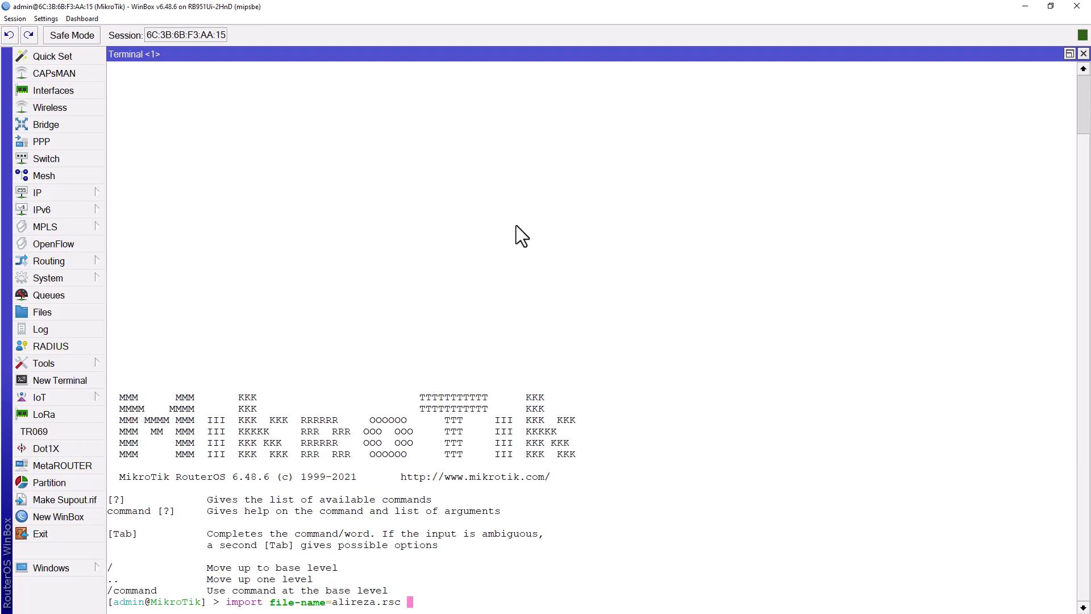
Step: Check the IP address list, then run the import and highlight its success message
click(77, 193)
click(166, 232)
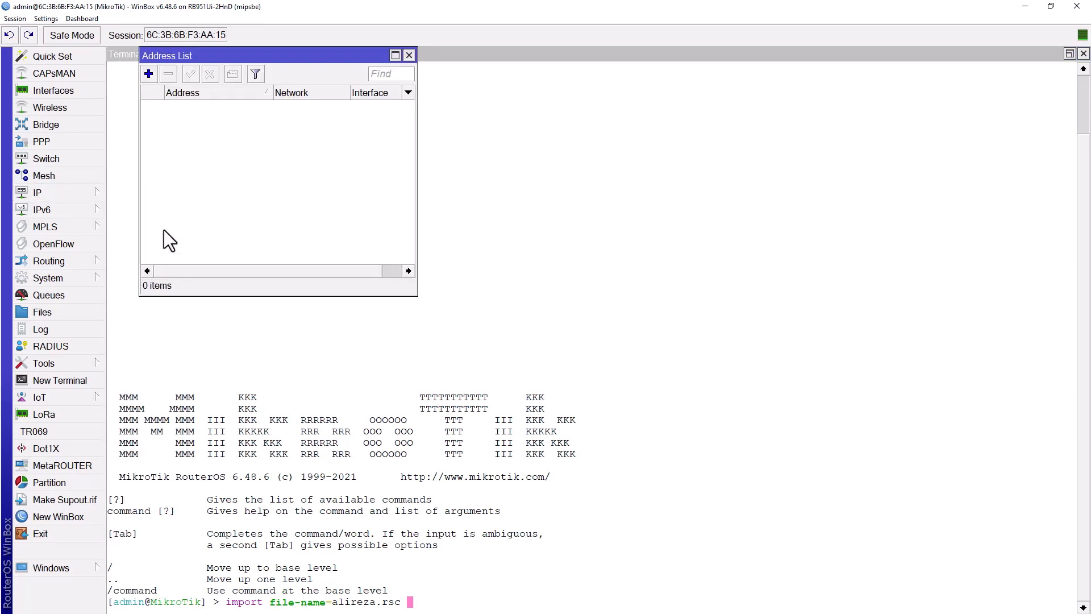
click(409, 55)
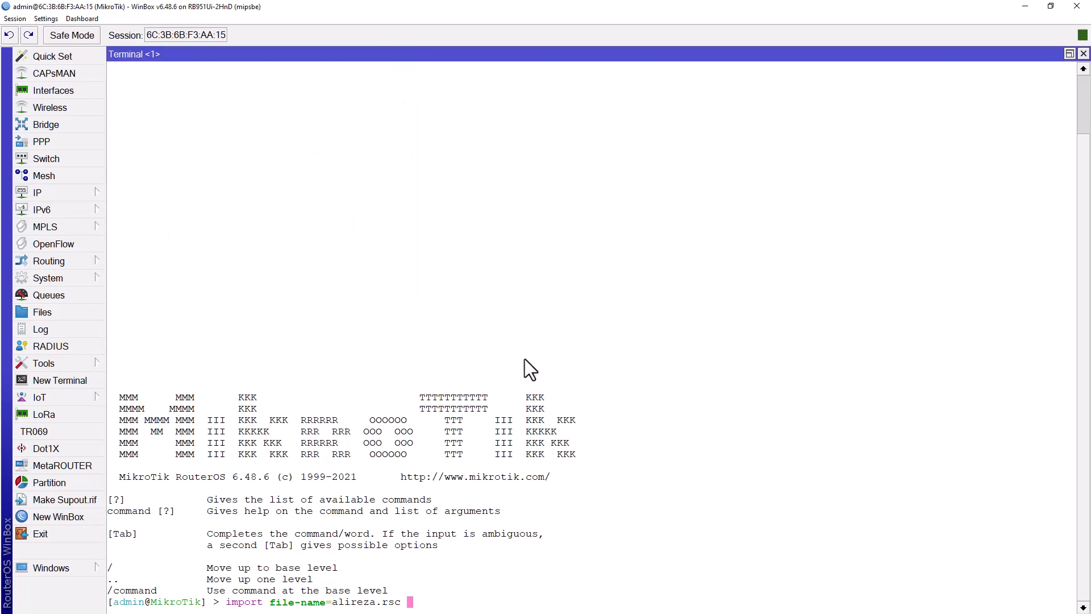
key(Return)
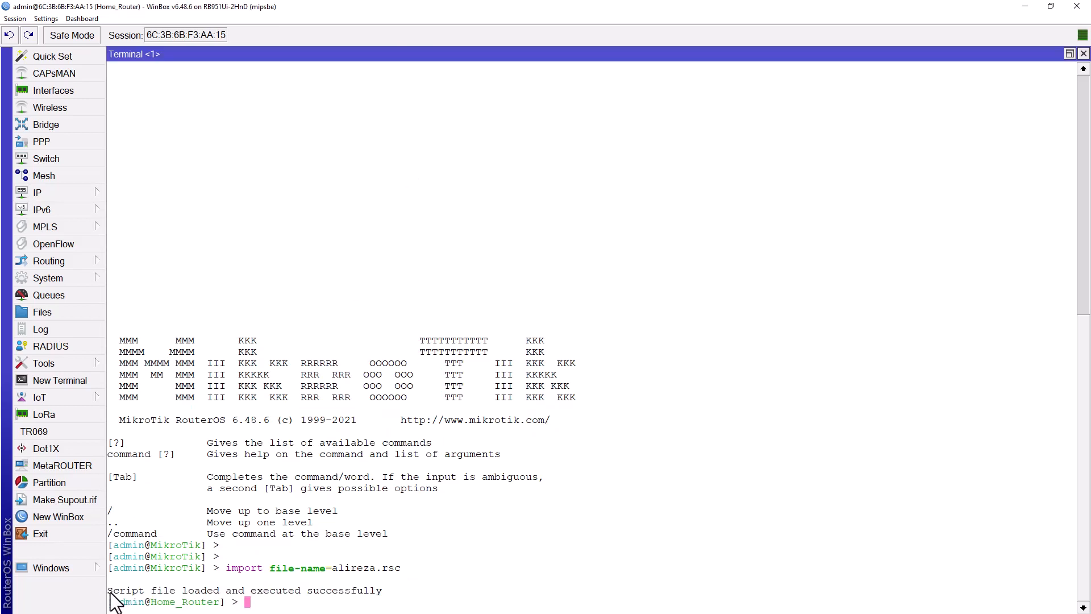
drag(108, 591, 385, 594)
Step: Review the IP Services list, then open System Users and select the admin account
click(374, 304)
click(76, 195)
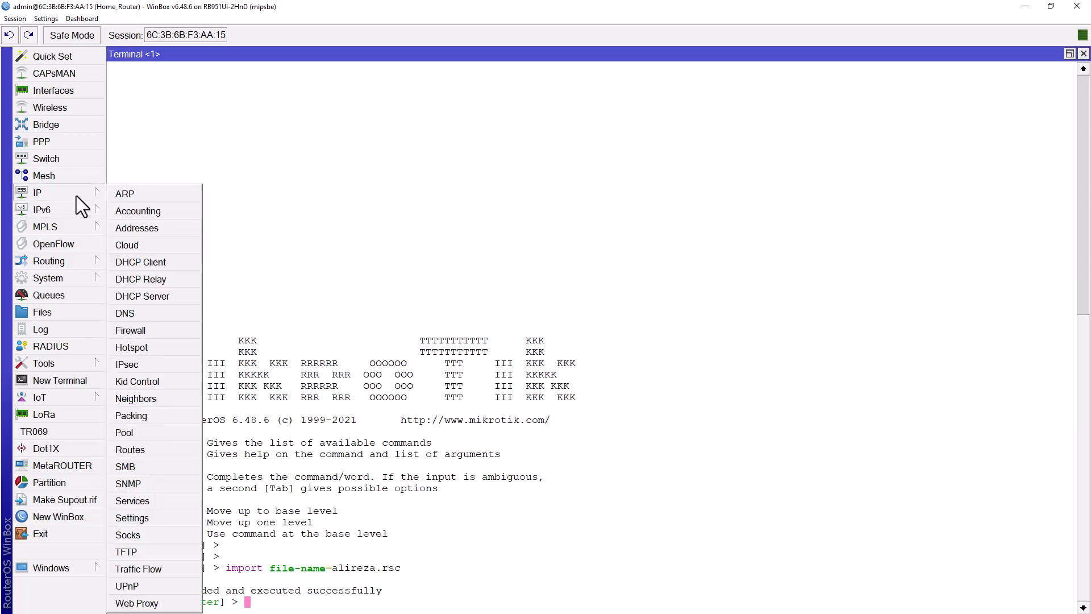
click(162, 500)
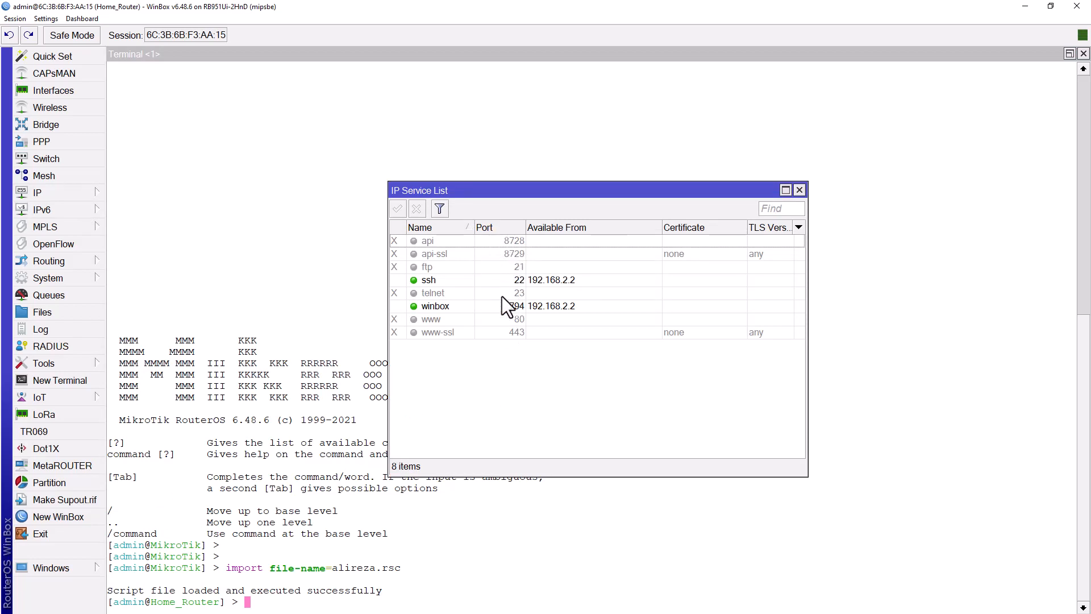
click(67, 281)
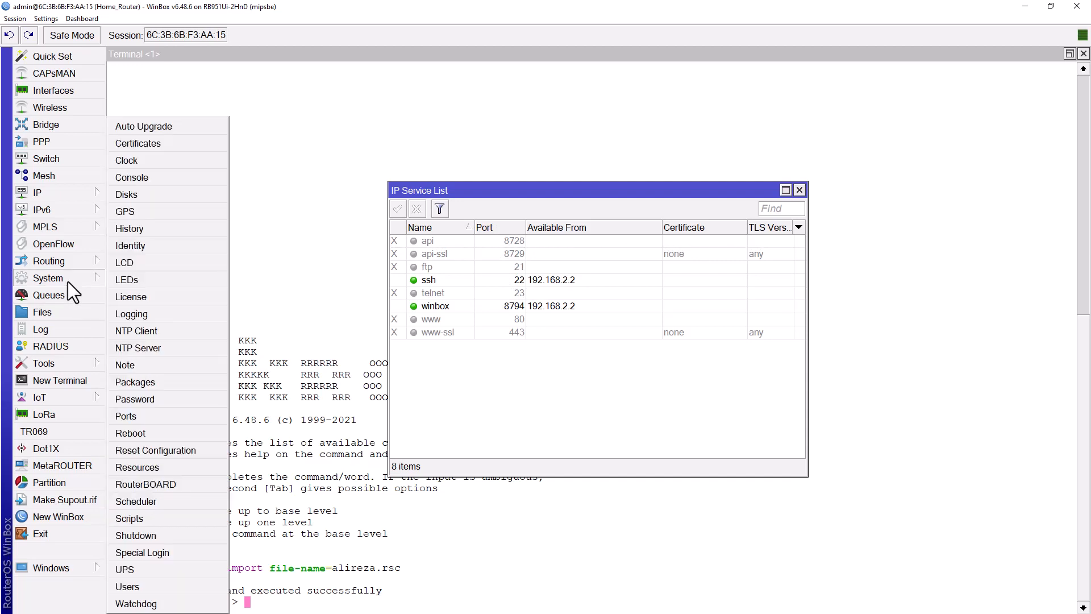
click(204, 584)
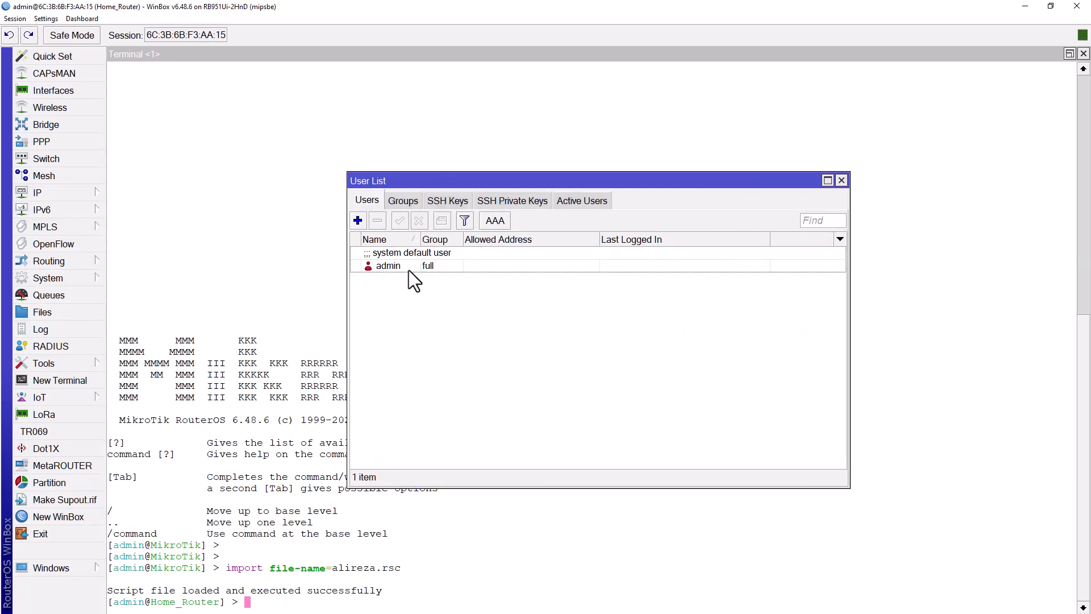
click(402, 265)
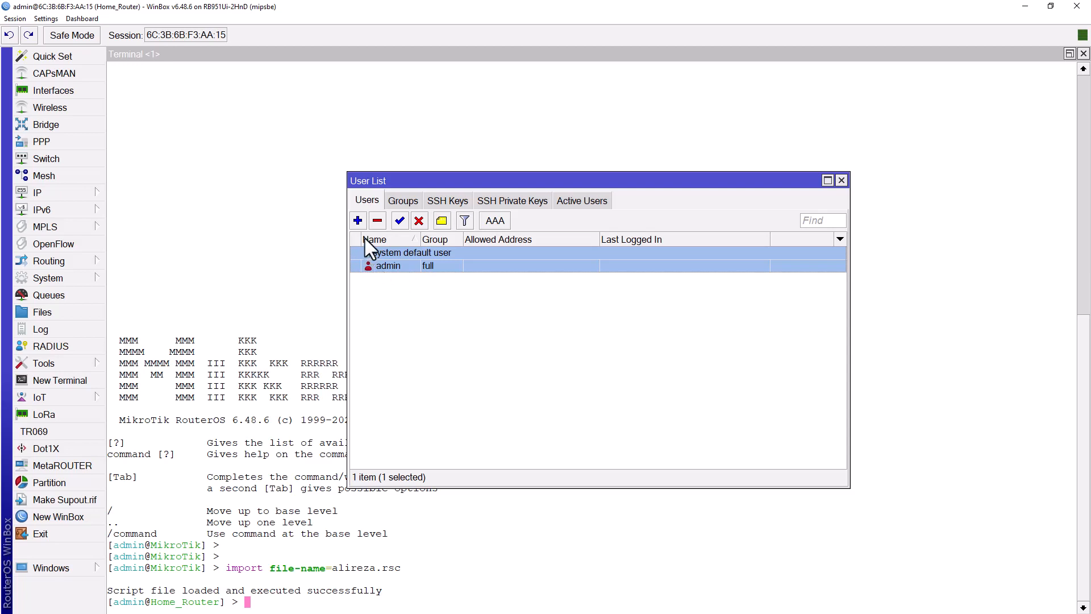
Step: Add a new user with the chosen username in the full group, with a password
click(356, 222)
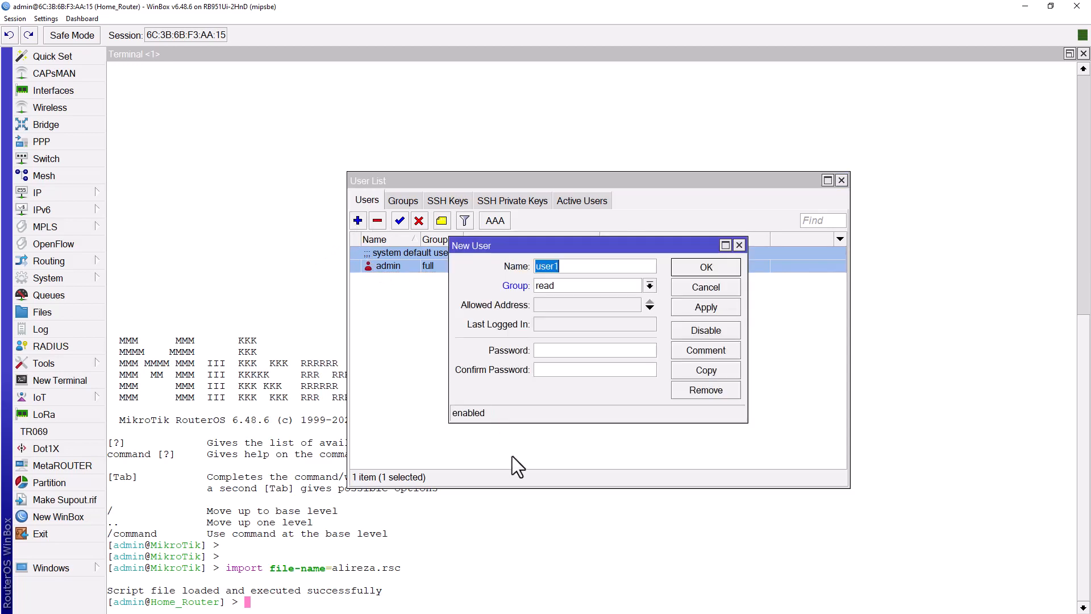
text(Alireza)
click(650, 286)
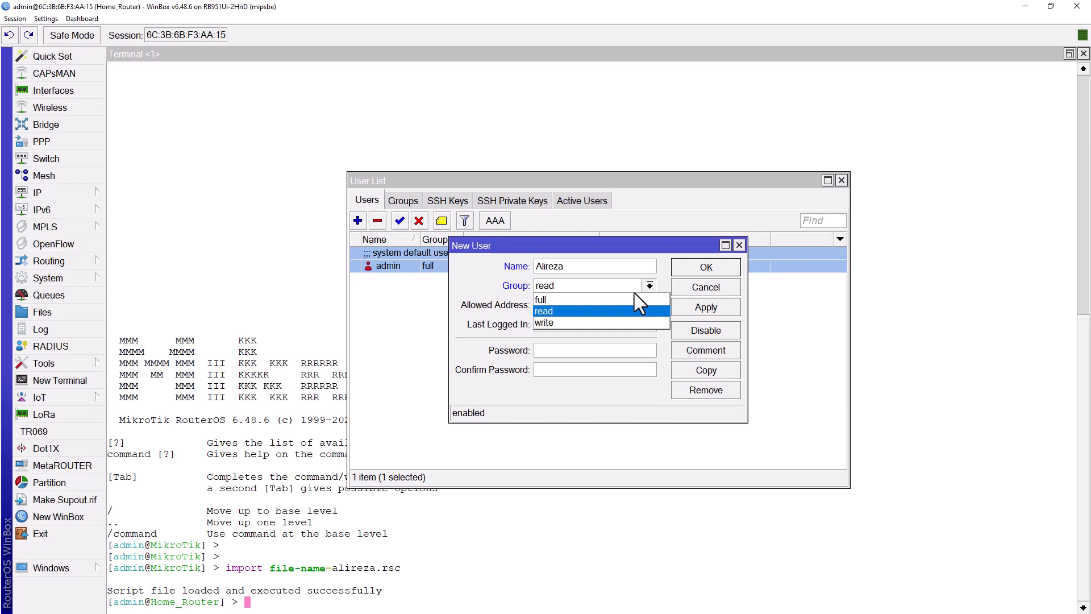
click(605, 299)
click(569, 350)
text(**)
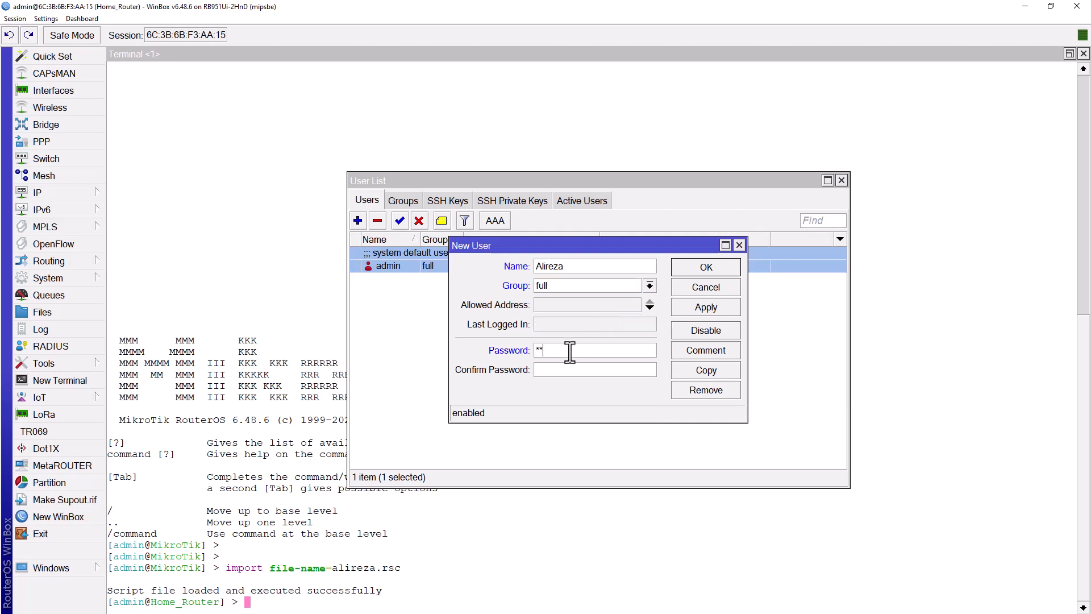
text(****)
click(701, 308)
click(703, 269)
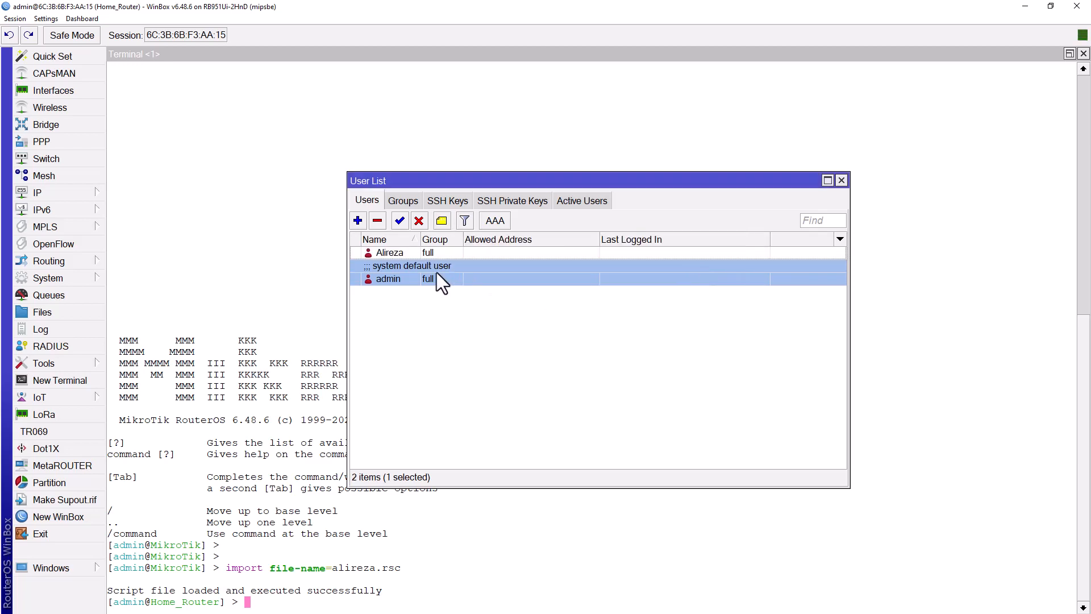
Step: Disable the admin account in the User List
click(415, 250)
click(405, 274)
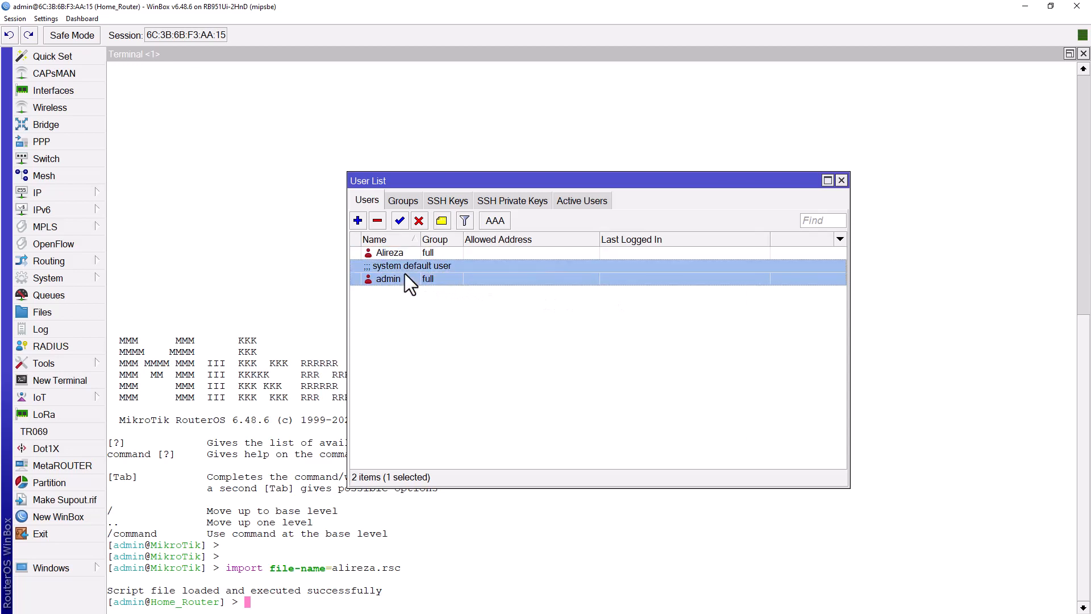
click(419, 221)
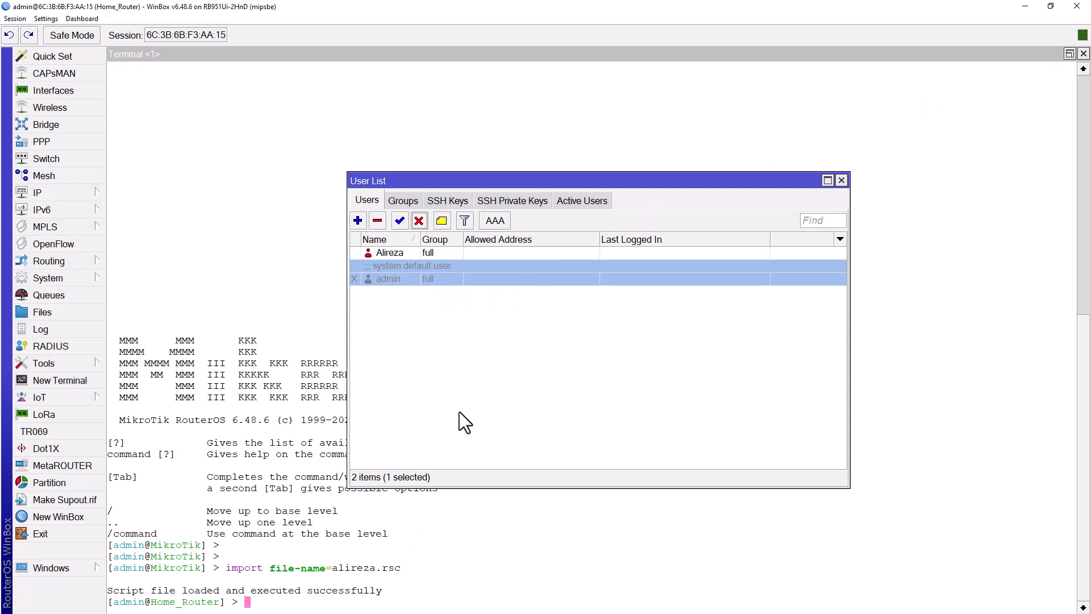
click(470, 390)
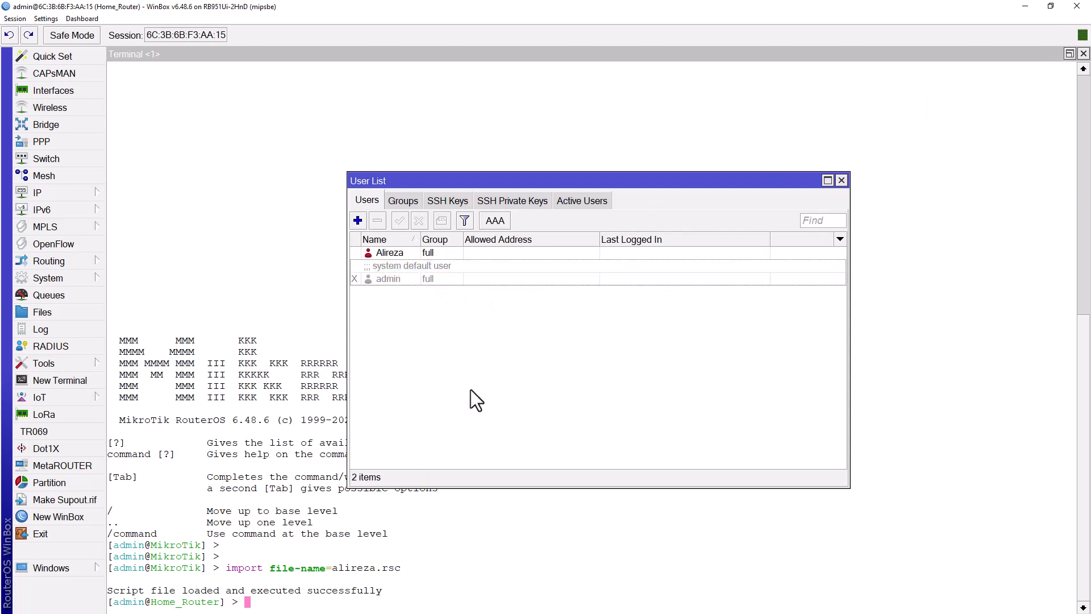